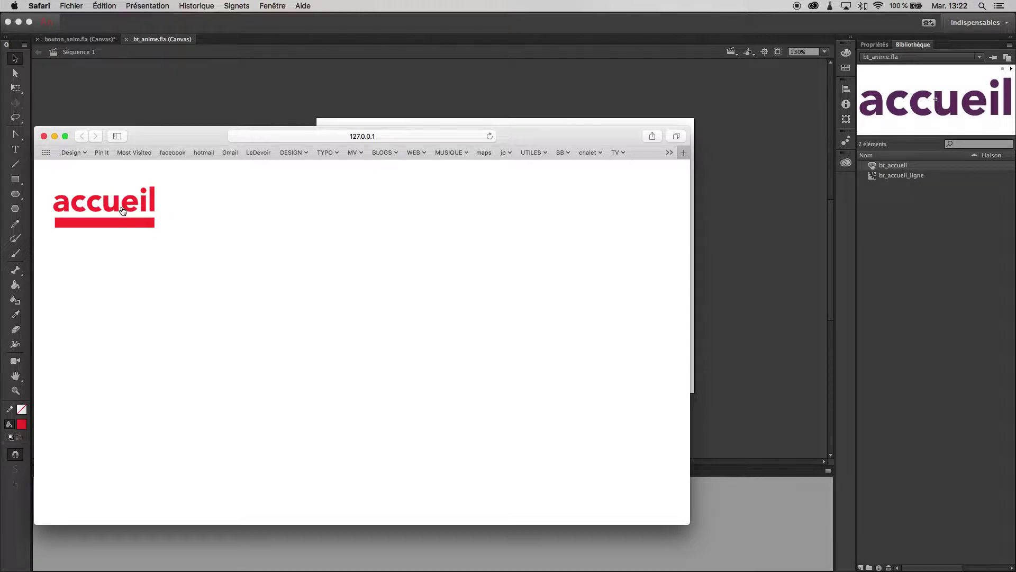
Close the Safari preview of the accueil button with Cmd+W.
{"action": "key", "text": "super+w"}
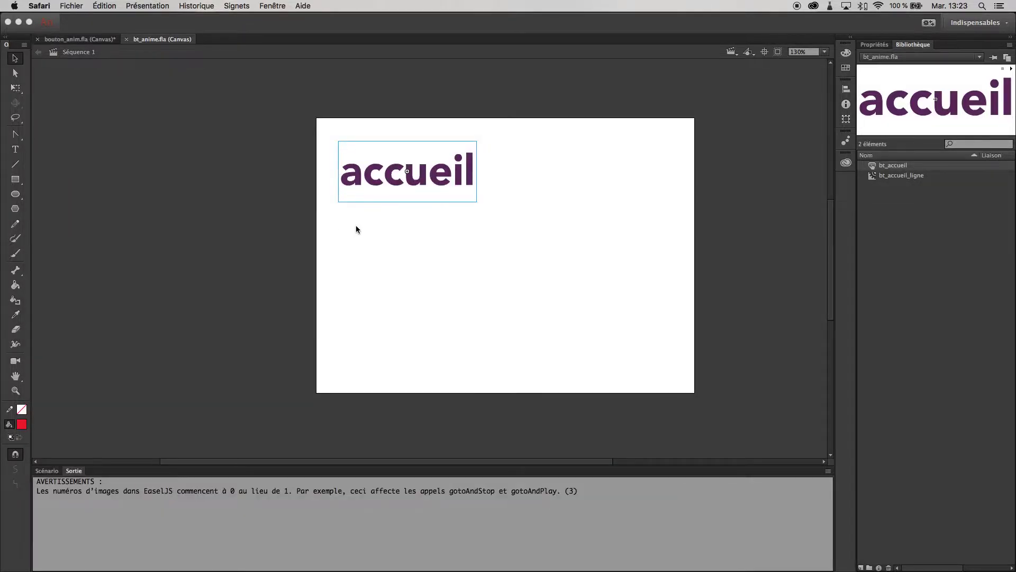
Bring Animate forward, show the timeline with the bouton_accueil layer, and deselect the accueil button.
{"action": "left_click", "coordinate": [355, 230]}
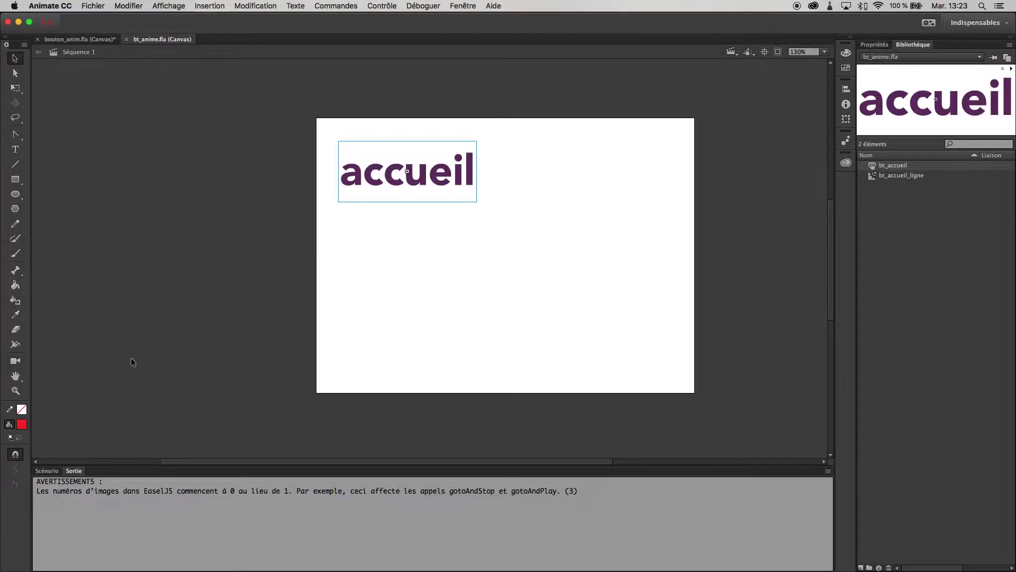
{"action": "left_click", "coordinate": [48, 472]}
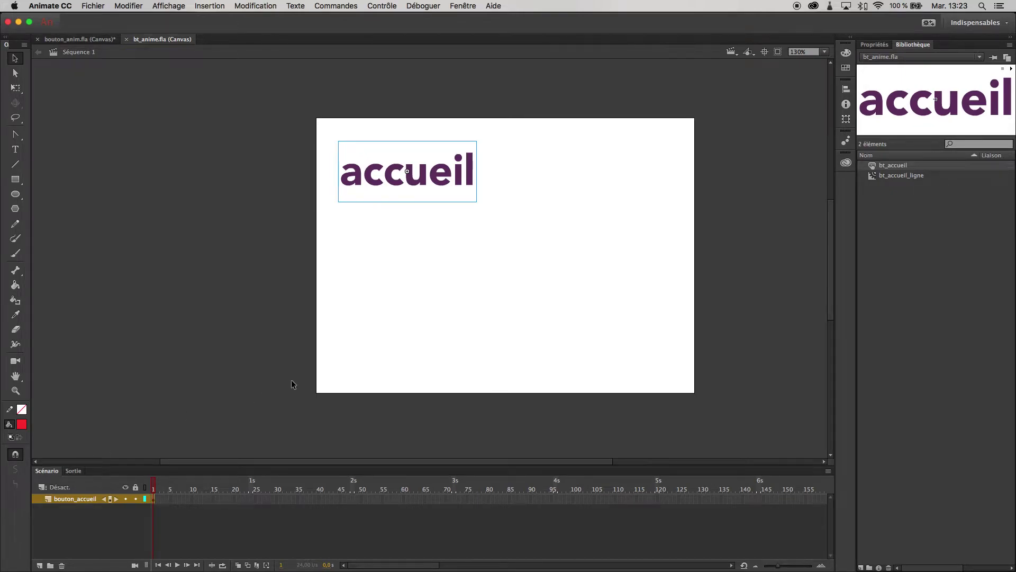
{"action": "left_click", "coordinate": [531, 320]}
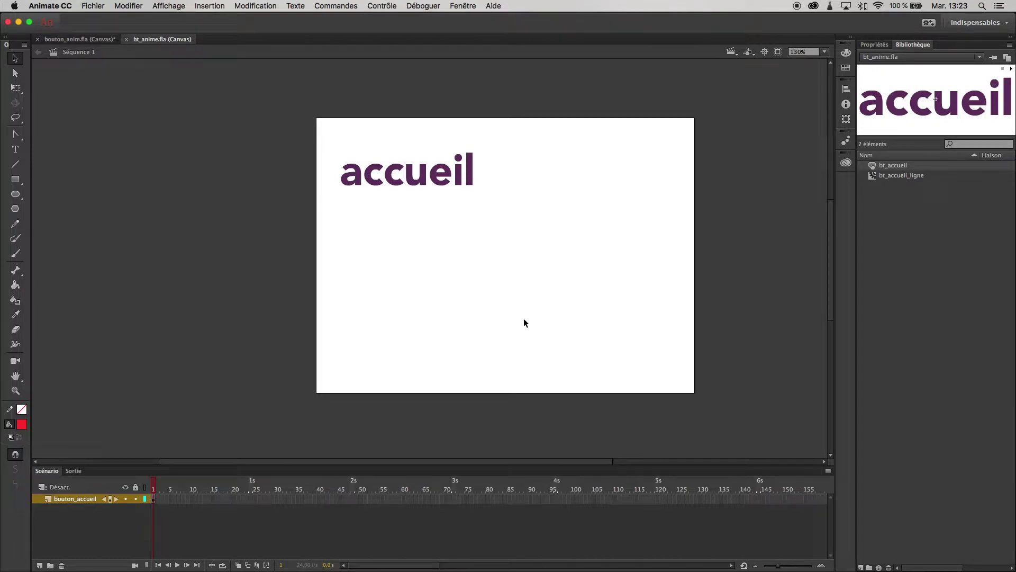
Duplicate the bt_accueil button symbol in the Library as bt_infos.
{"action": "right_click", "coordinate": [898, 174]}
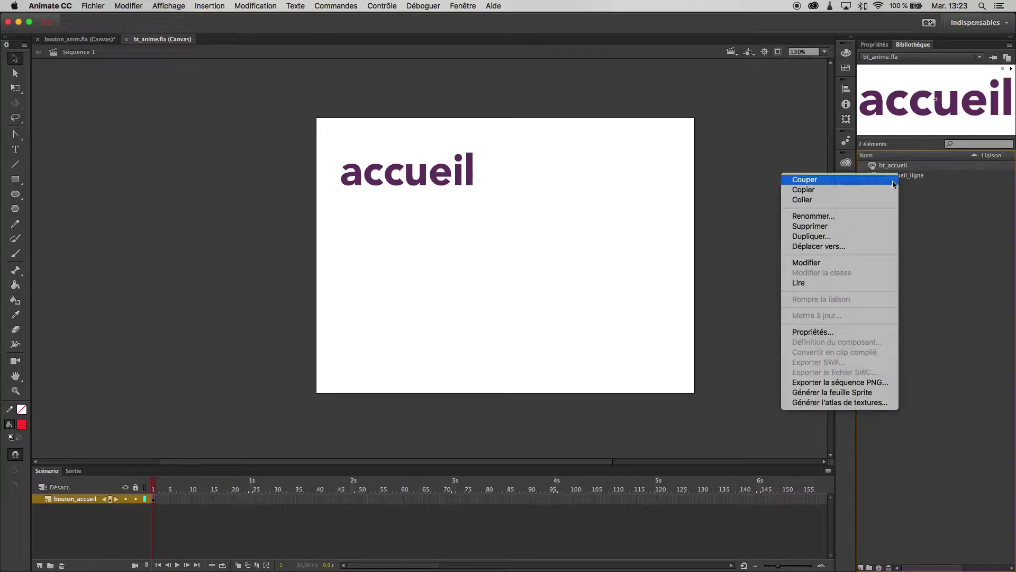
{"action": "left_click", "coordinate": [840, 236]}
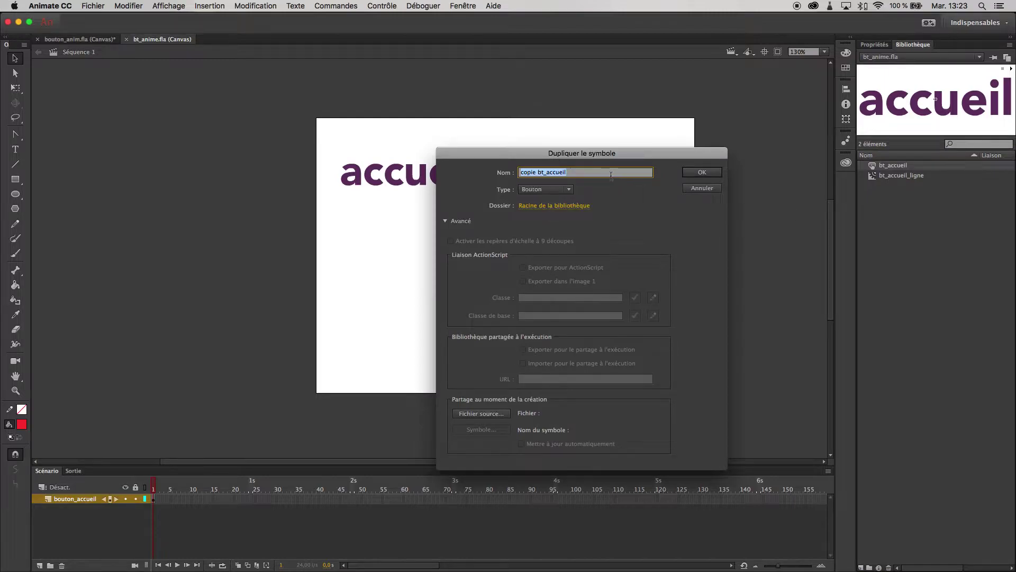
{"action": "left_click", "coordinate": [538, 172]}
{"action": "key", "text": "BackSpace"}
{"action": "key", "text": "BackSpace"}
{"action": "key", "text": "BackSpace"}
{"action": "key", "text": "BackSpace"}
{"action": "key", "text": "BackSpace"}
{"action": "key", "text": "BackSpace"}
{"action": "key", "text": "BackSpace"}
{"action": "key", "text": "BackSpace"}
{"action": "key", "text": "BackSpace"}
{"action": "key", "text": "BackSpace"}
{"action": "key", "text": "BackSpace"}
{"action": "type", "text": "_infos"}
{"action": "key", "text": "Return"}
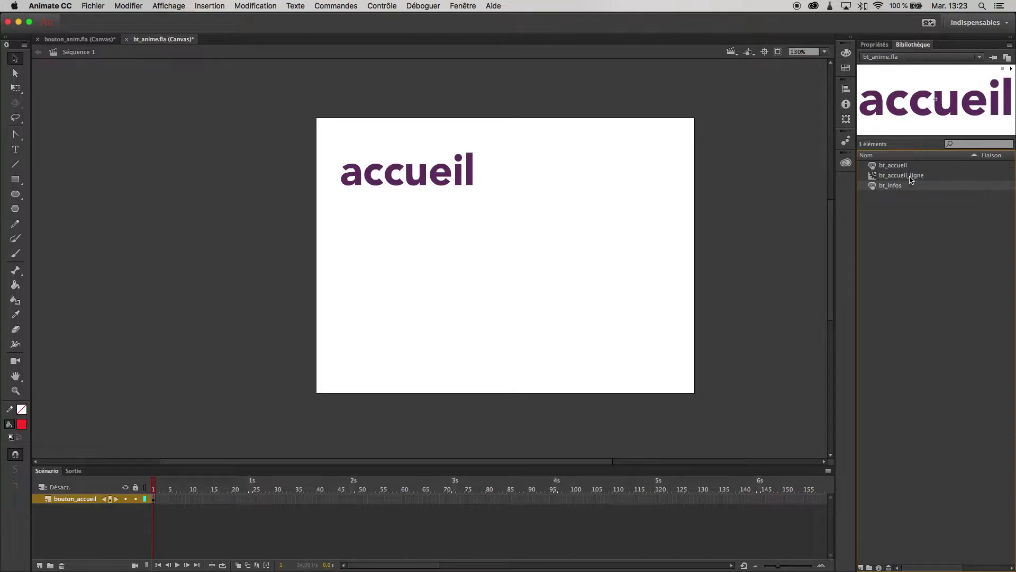
Duplicate the bt_accueil_ligne clip in the Library as bt_infos_ligne.
{"action": "right_click", "coordinate": [909, 179]}
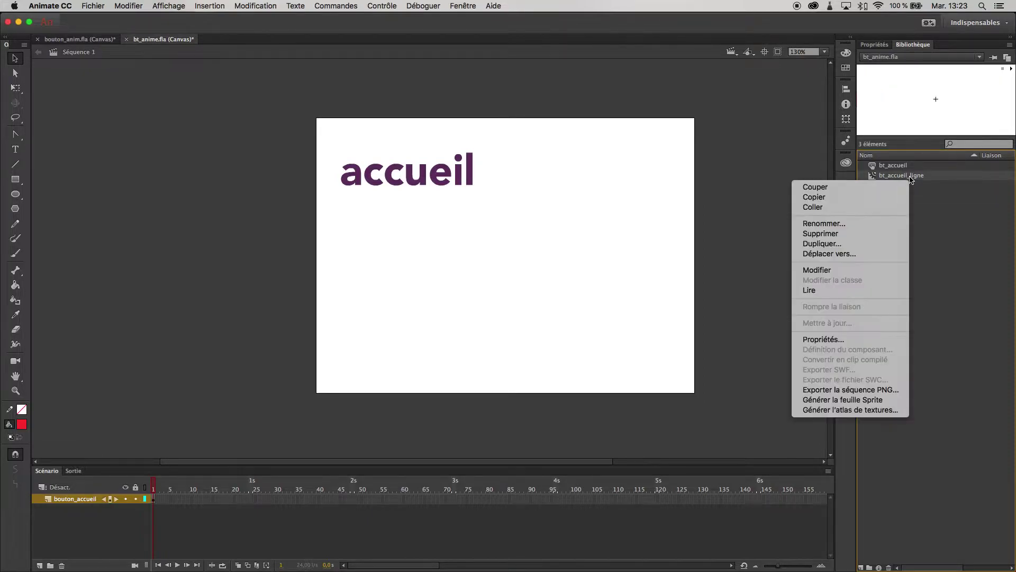
{"action": "left_click", "coordinate": [862, 244]}
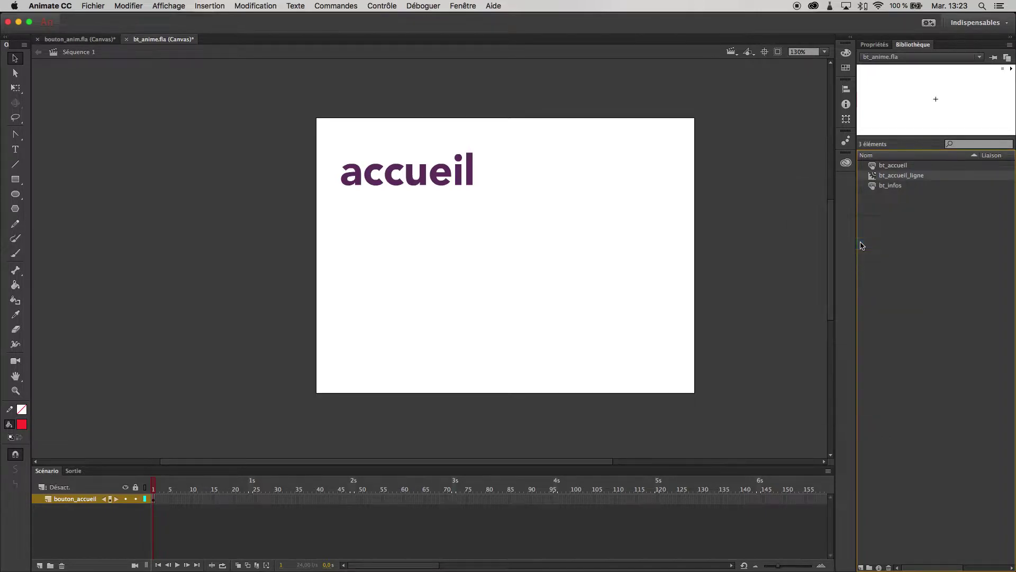
{"action": "left_click", "coordinate": [558, 172]}
{"action": "mouse_move", "coordinate": [539, 172]}
{"action": "left_mouse_down"}
{"action": "mouse_move", "coordinate": [520, 172]}
{"action": "mouse_move", "coordinate": [555, 175]}
{"action": "mouse_move", "coordinate": [532, 174]}
{"action": "left_mouse_up"}
{"action": "key", "text": "BackSpace"}
{"action": "type", "text": "infos_ligne"}
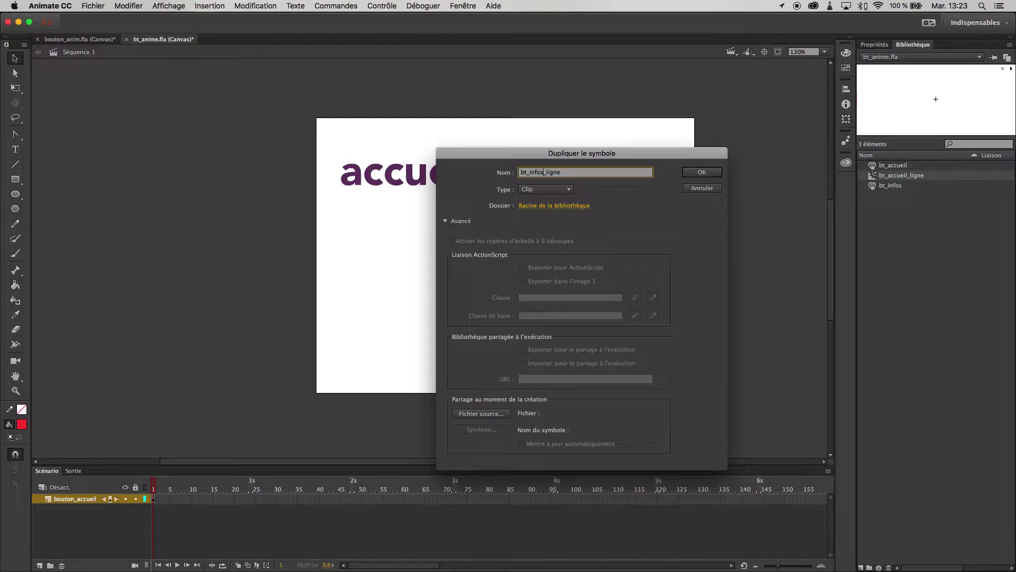
{"action": "key", "text": "Return"}
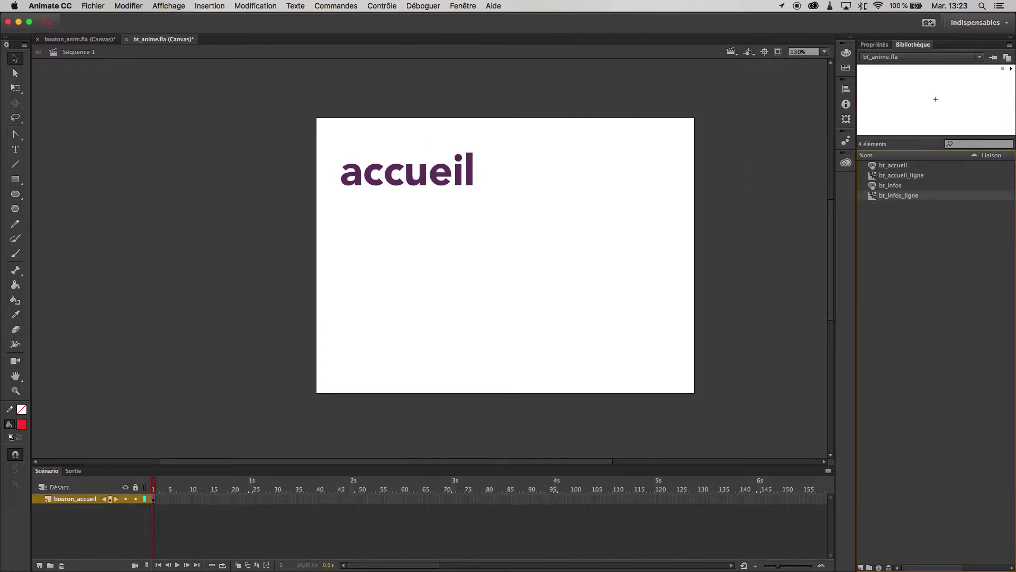
Add a bouton_infos layer and place a bt_infos instance below the accueil button.
{"action": "left_click_drag", "start_coordinate": [873, 187], "coordinate": [900, 264]}
{"action": "left_click", "coordinate": [40, 565]}
{"action": "double_click", "coordinate": [73, 500]}
{"action": "type", "text": "bouton_infos"}
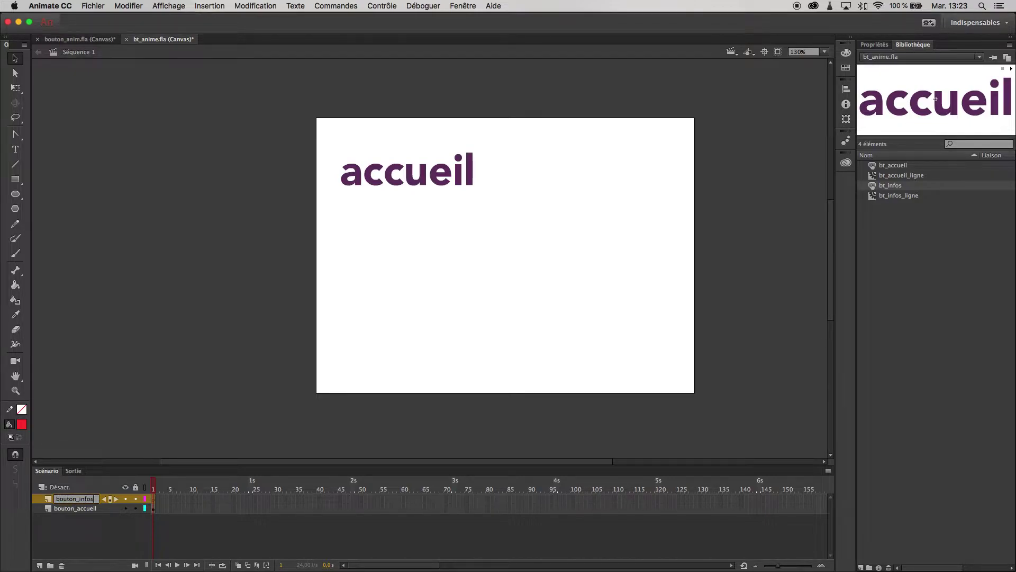
{"action": "key", "text": "Return"}
{"action": "left_click_drag", "start_coordinate": [873, 187], "coordinate": [402, 228]}
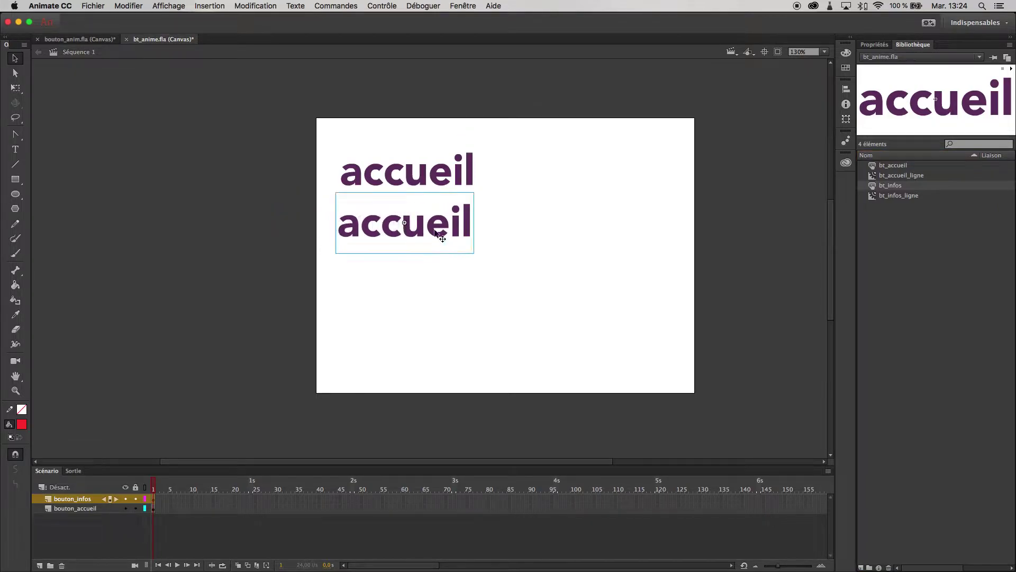
Inside bt_infos, replace the text accueil with infos on the Haut, Dessus and Abaissé frames.
{"action": "double_click", "coordinate": [417, 231]}
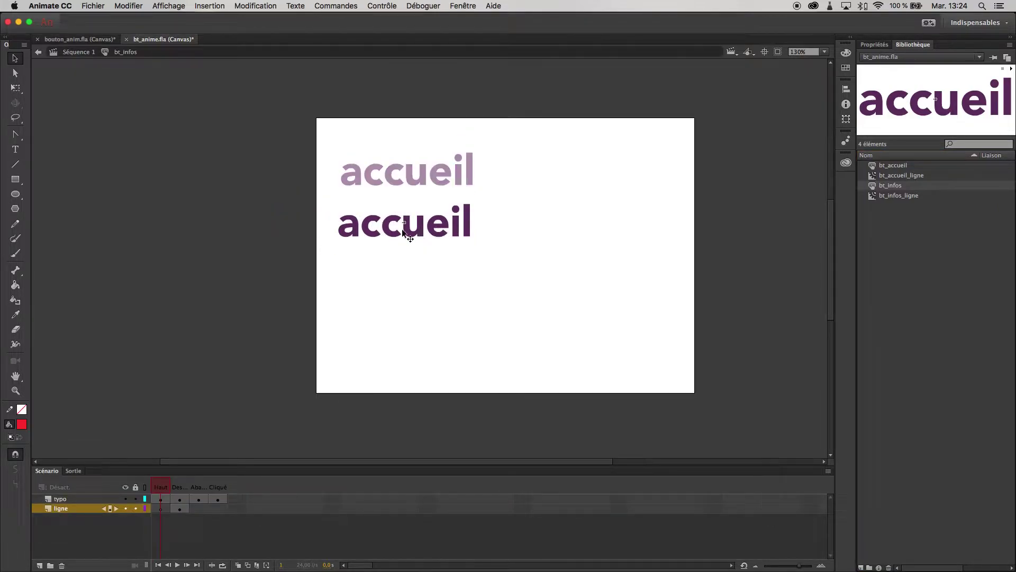
{"action": "left_click", "coordinate": [164, 500]}
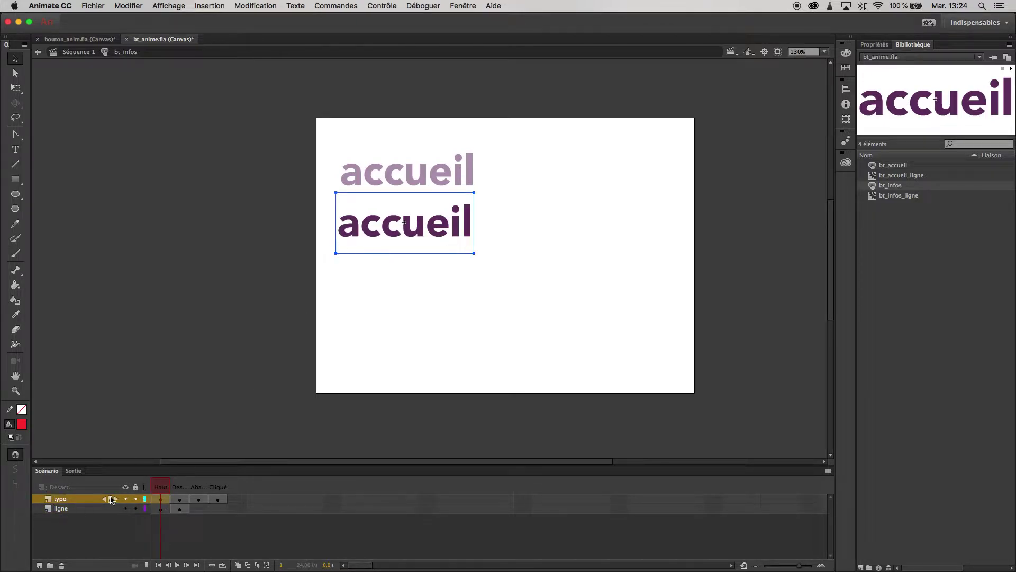
{"action": "double_click", "coordinate": [411, 232]}
{"action": "double_click", "coordinate": [413, 231]}
{"action": "type", "text": "infos"}
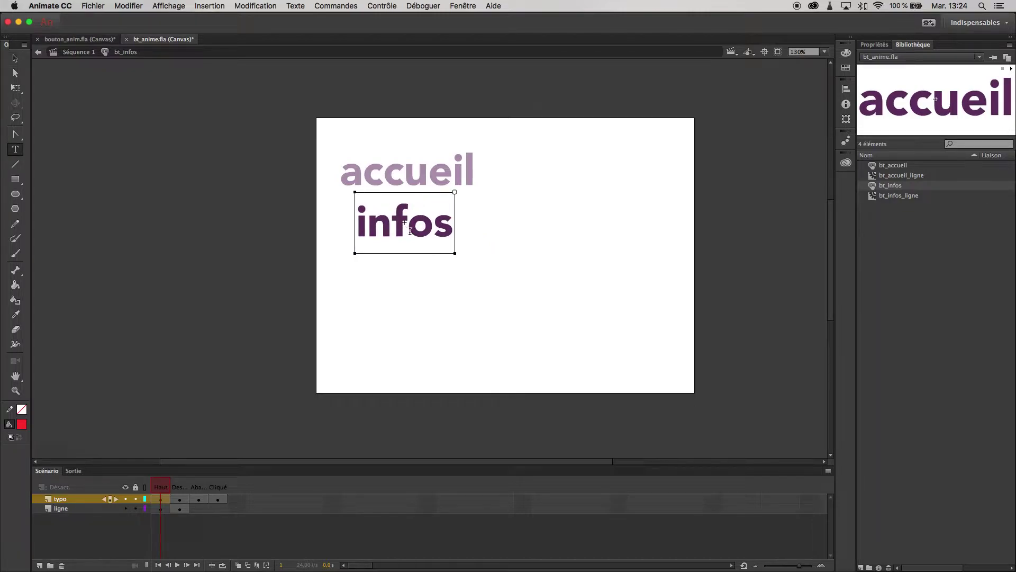
{"action": "left_click", "coordinate": [180, 499]}
{"action": "double_click", "coordinate": [441, 231]}
{"action": "type", "text": "infos"}
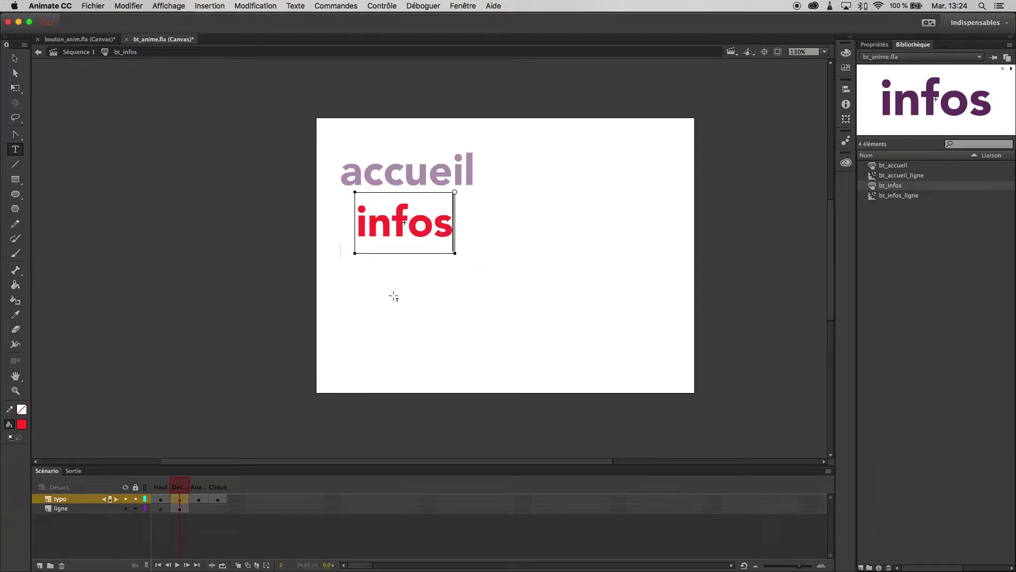
{"action": "left_click", "coordinate": [199, 498]}
{"action": "double_click", "coordinate": [389, 228]}
{"action": "type", "text": "infos"}
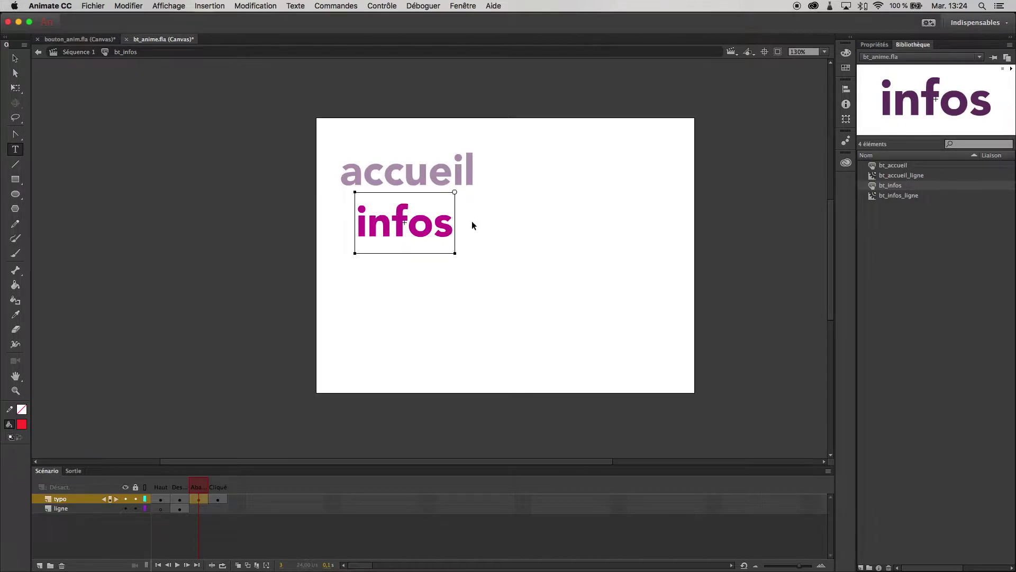
Test the page in Safari with both accueil and infos buttons, then close the preview.
{"action": "key", "text": "super+Return"}
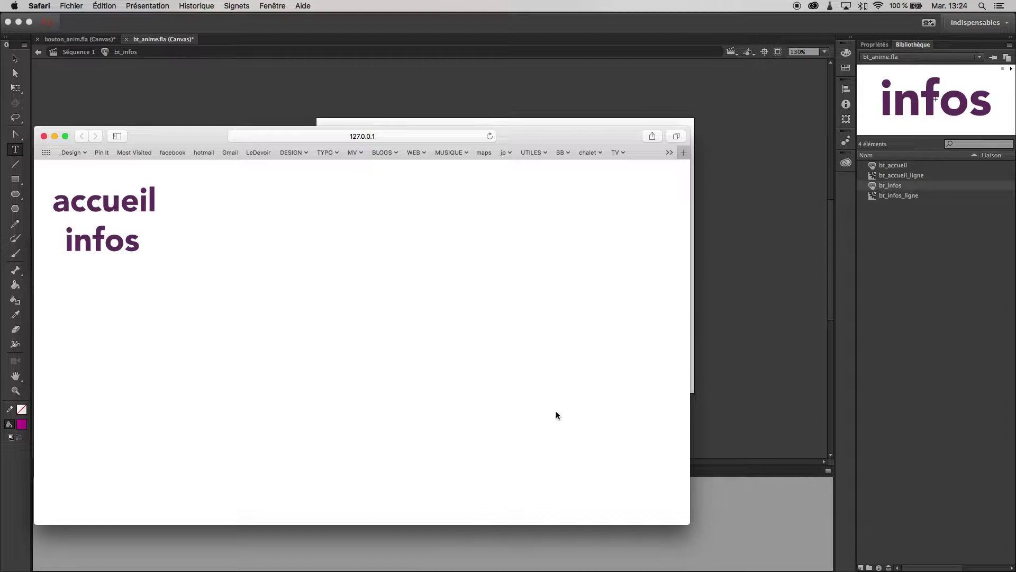
{"action": "key", "text": "super+q"}
Select the ligne layer's Dessus frame inside bt_infos and switch to the Selection tool.
{"action": "left_click", "coordinate": [54, 473]}
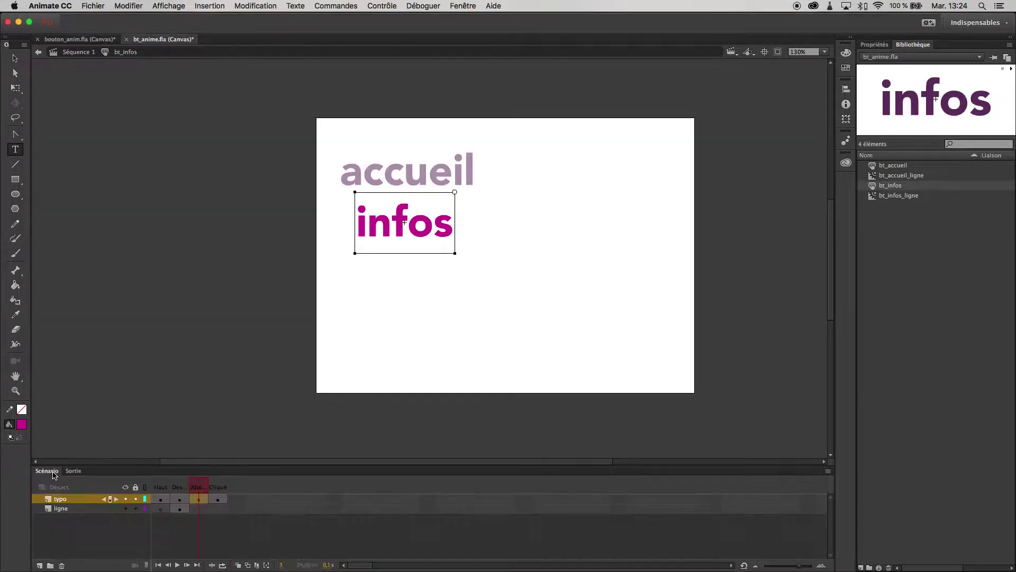
{"action": "left_click", "coordinate": [180, 509]}
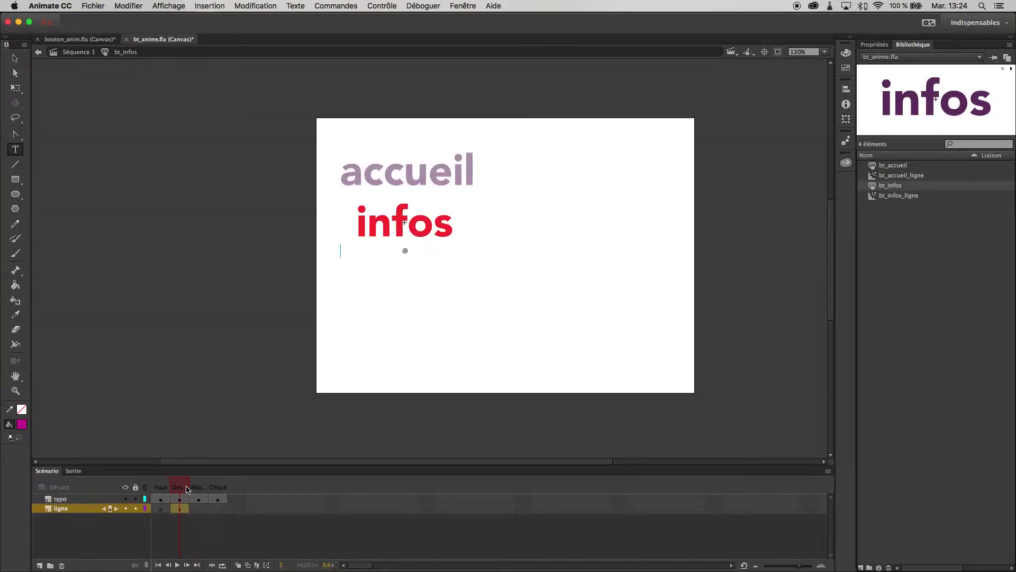
{"action": "left_click", "coordinate": [160, 499]}
{"action": "left_click", "coordinate": [180, 509]}
{"action": "left_click", "coordinate": [181, 510]}
{"action": "left_click", "coordinate": [15, 58]}
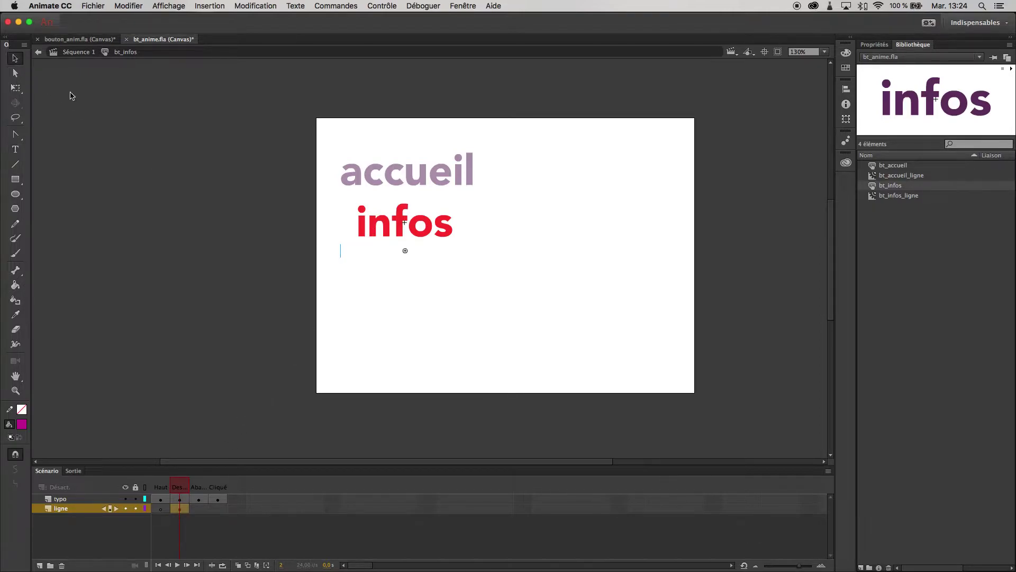
Inspect the underline clip's red bar, then show the bt_accueil_ligne instance's Properties.
{"action": "double_click", "coordinate": [340, 257]}
{"action": "left_click", "coordinate": [365, 252]}
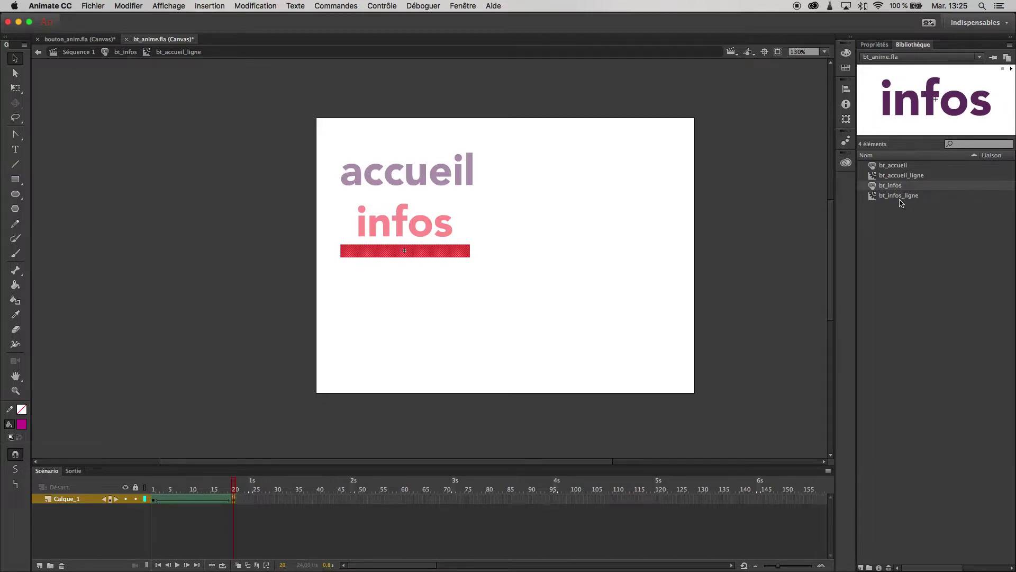
{"action": "left_click", "coordinate": [126, 52]}
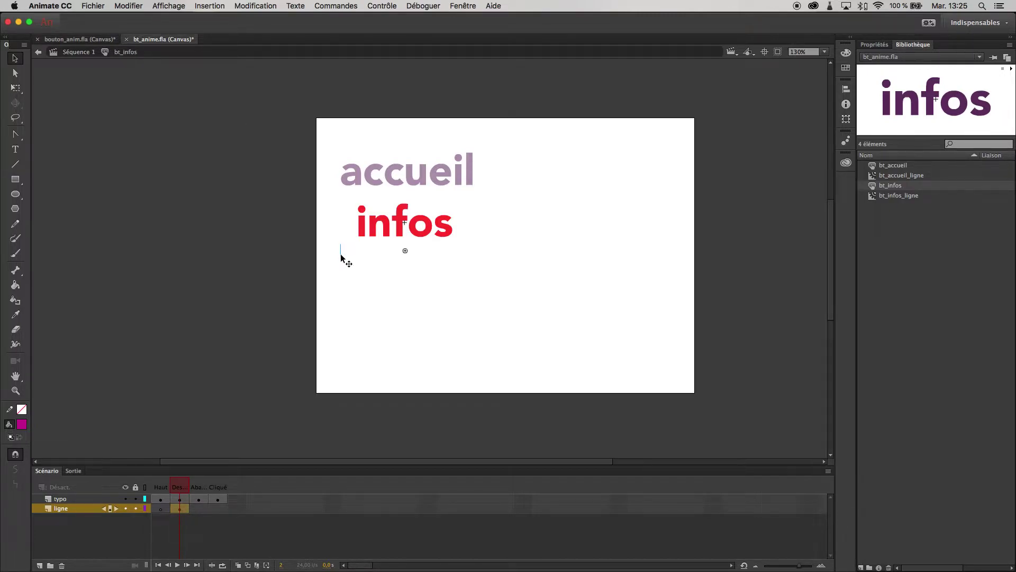
{"action": "left_click", "coordinate": [873, 45]}
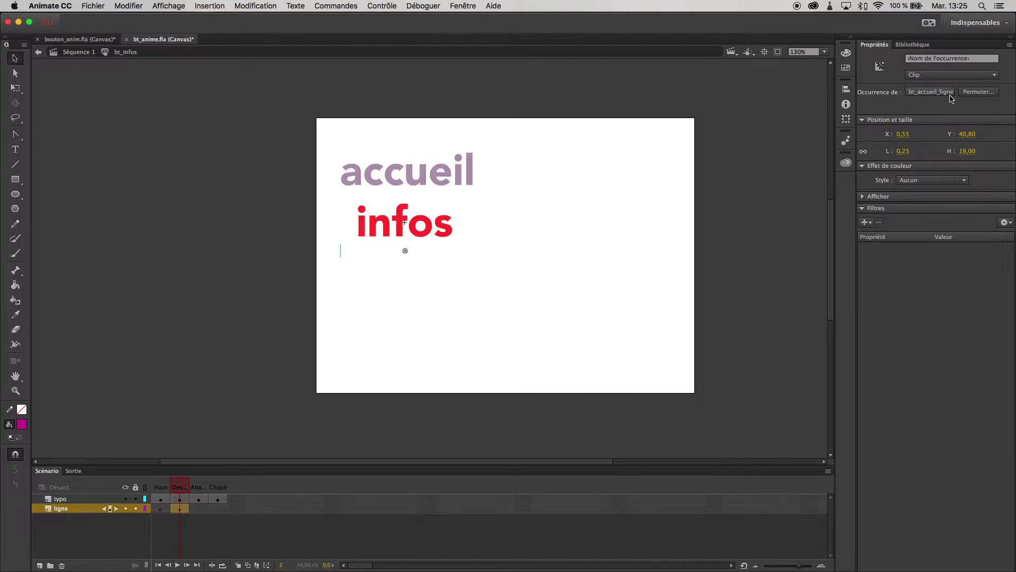
Swap the Dessus underline instance to bt_infos_ligne using Permuter le symbole.
{"action": "left_click", "coordinate": [987, 92]}
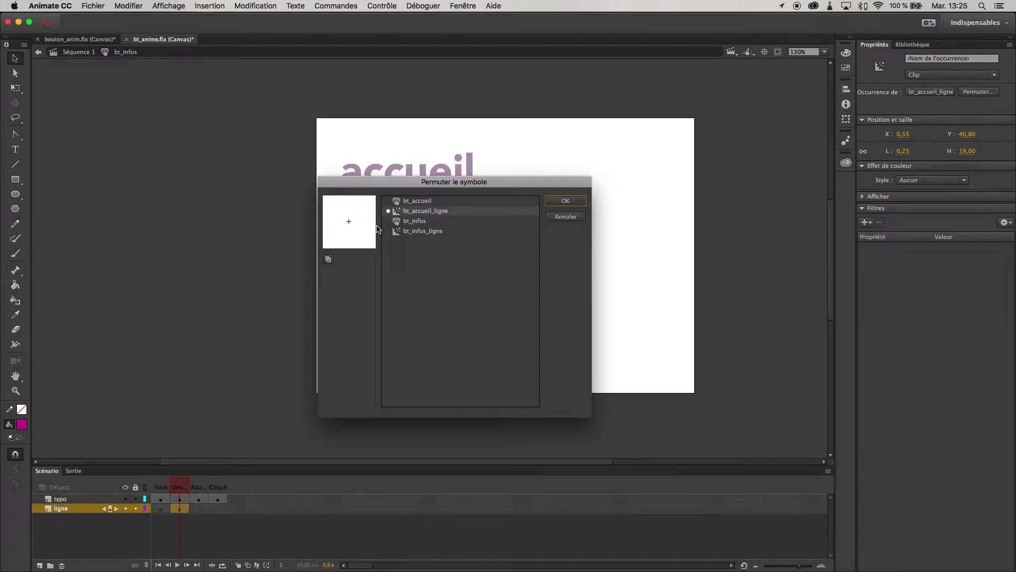
{"action": "left_click", "coordinate": [413, 235]}
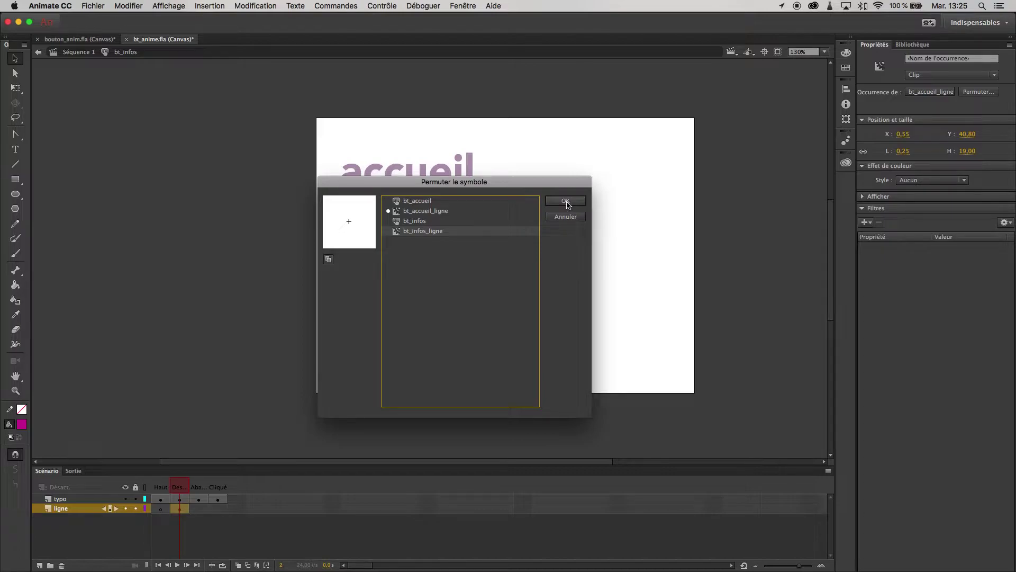
{"action": "left_click_drag", "start_coordinate": [505, 181], "coordinate": [673, 281]}
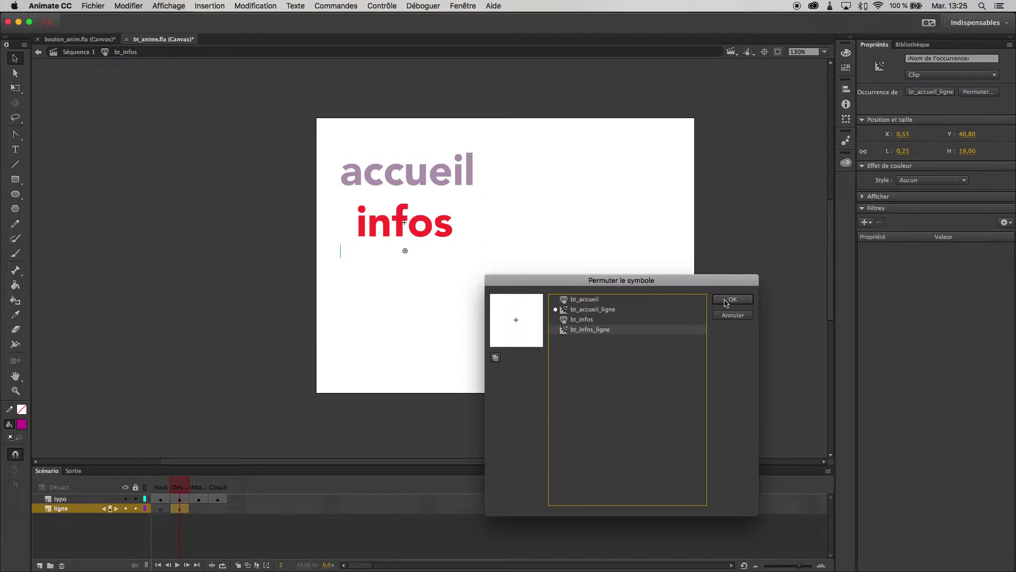
{"action": "left_click", "coordinate": [725, 303]}
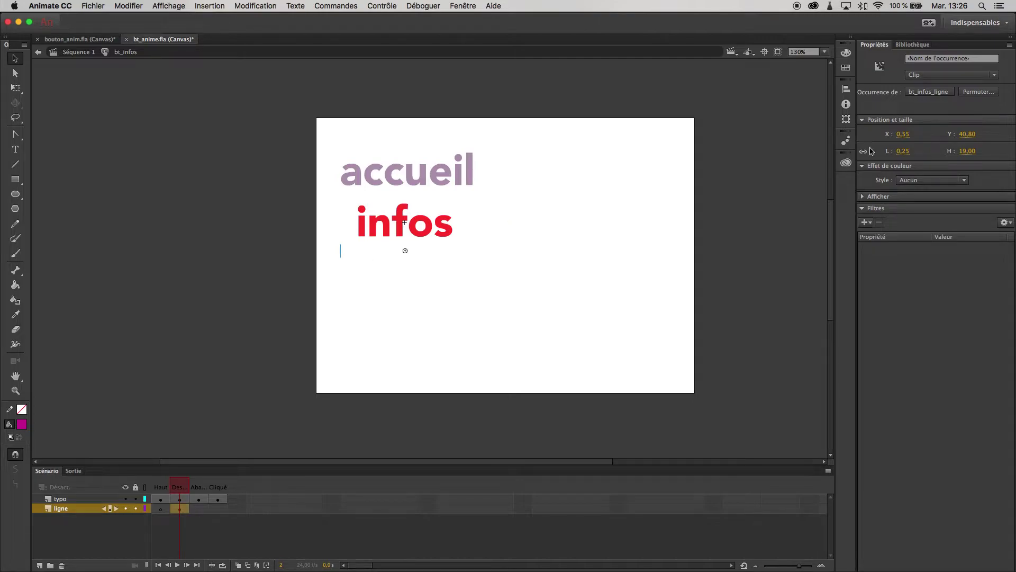
Open bt_infos_ligne, go to frame 20 and select the finished red bar.
{"action": "double_click", "coordinate": [341, 255]}
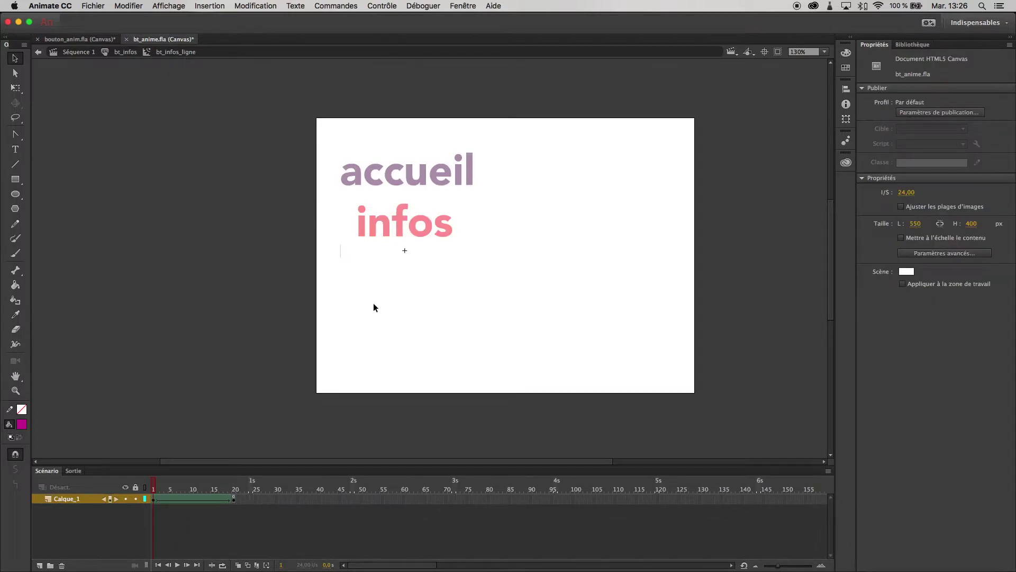
{"action": "left_click_drag", "start_coordinate": [154, 489], "coordinate": [233, 489]}
{"action": "key", "text": "Return"}
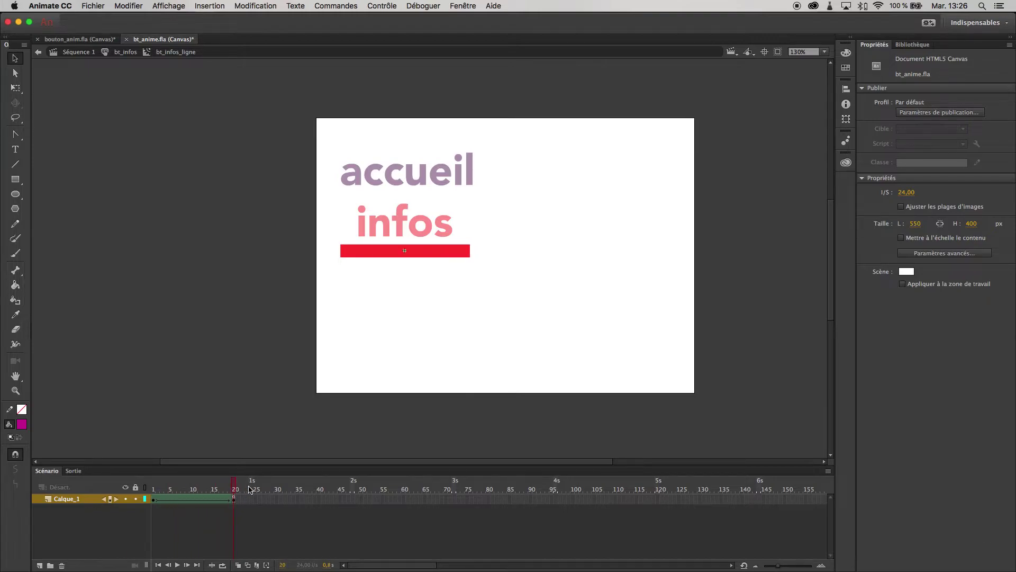
{"action": "left_click", "coordinate": [444, 252]}
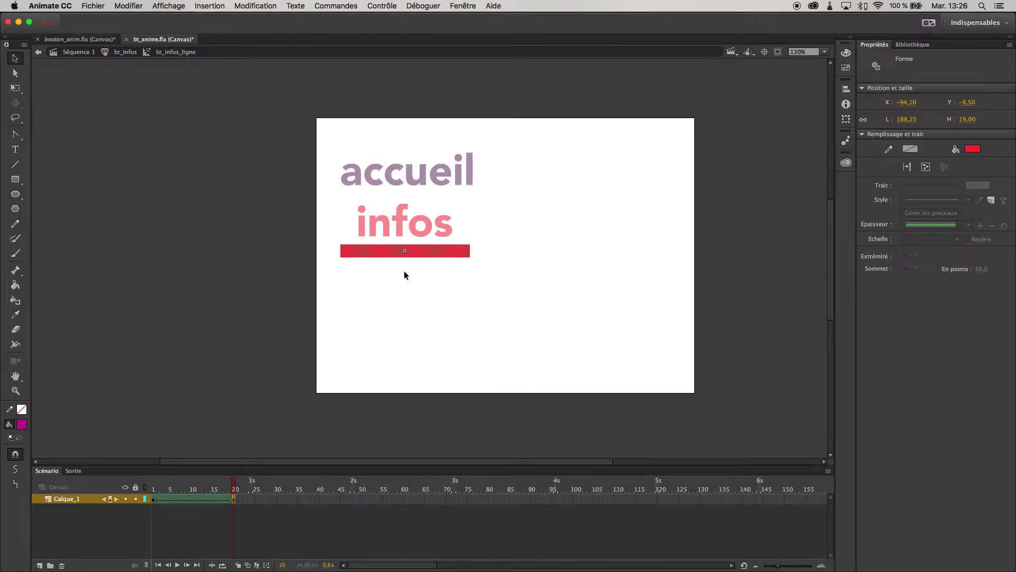
Free-transform the red bar to width 135,85 so it spans infos, then fit the stage.
{"action": "left_click", "coordinate": [16, 89]}
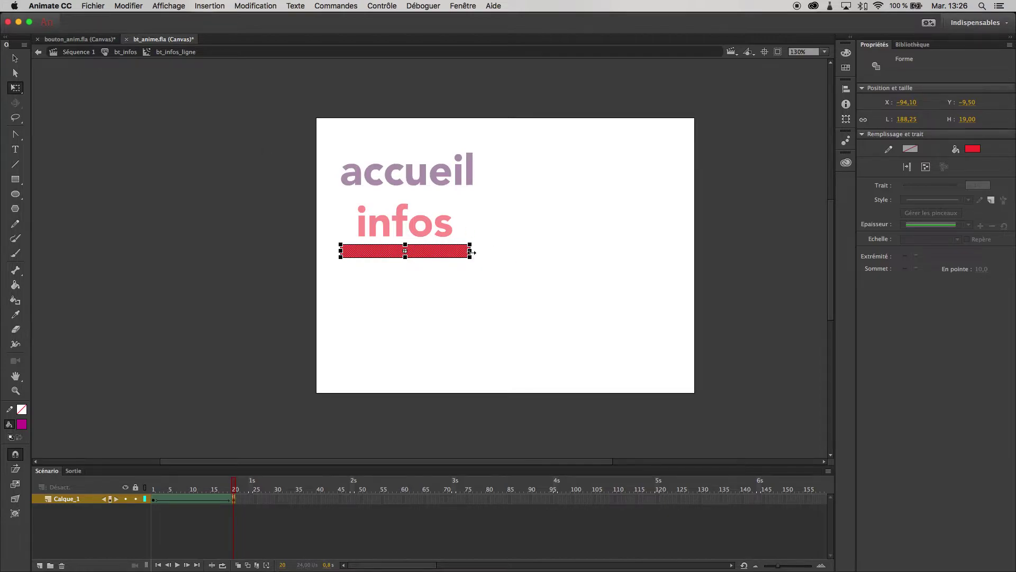
{"action": "left_click_drag", "start_coordinate": [470, 253], "coordinate": [453, 253]}
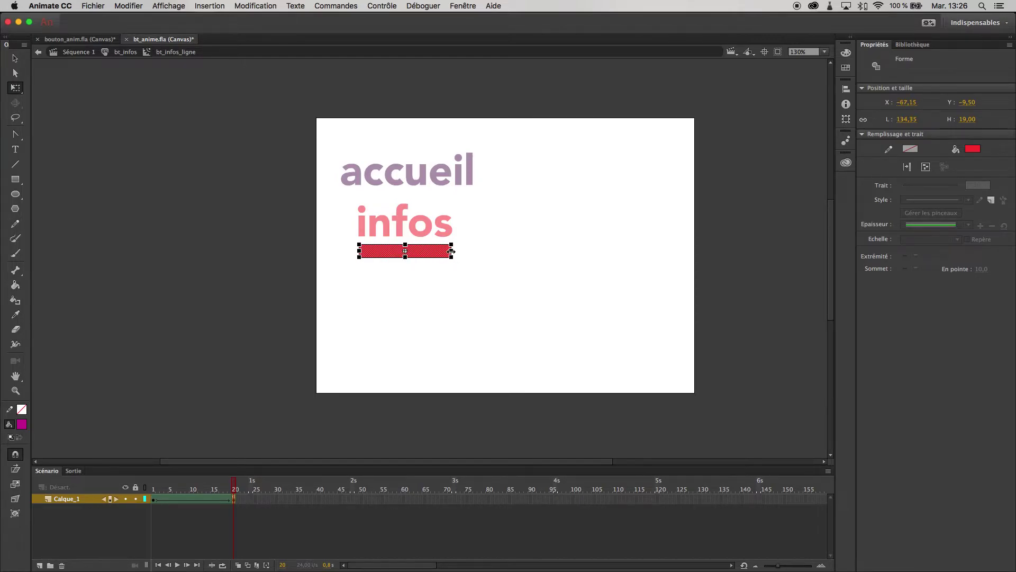
{"action": "key", "text": "super+equal"}
{"action": "key", "text": "super+equal"}
{"action": "key", "text": "super+equal"}
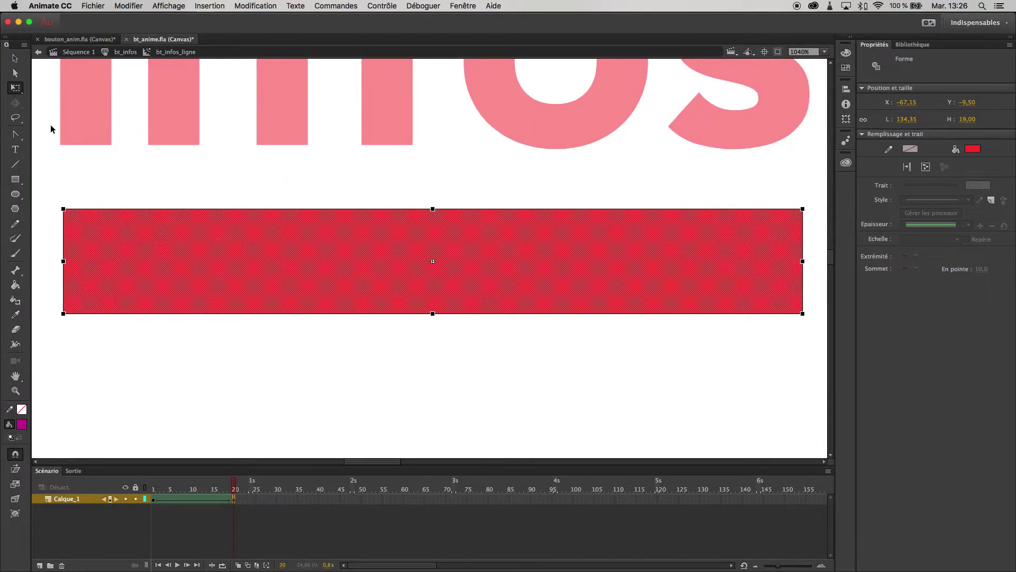
{"action": "key", "text": "z"}
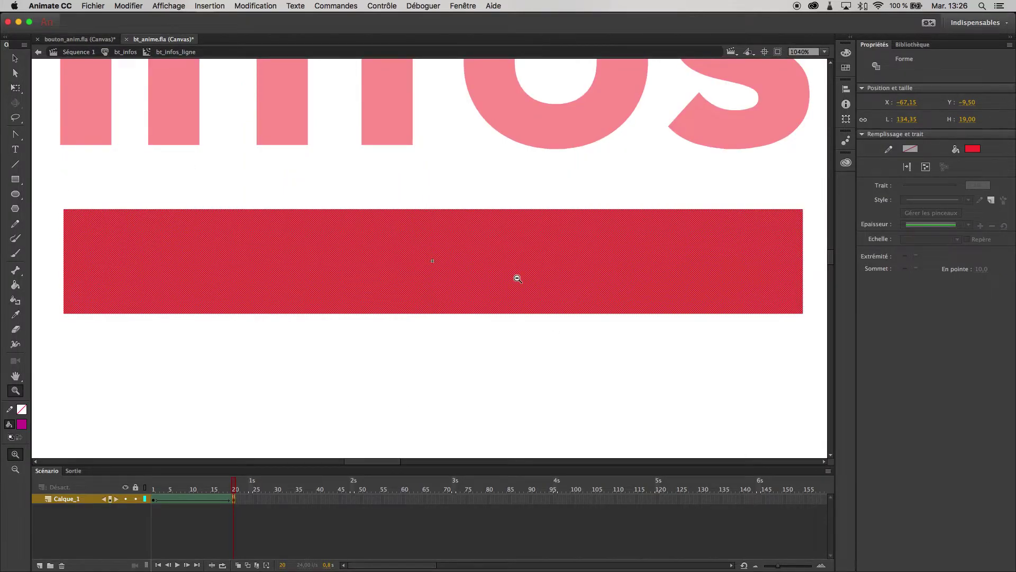
{"action": "left_click", "coordinate": [517, 278], "text": "alt"}
{"action": "key", "text": "v"}
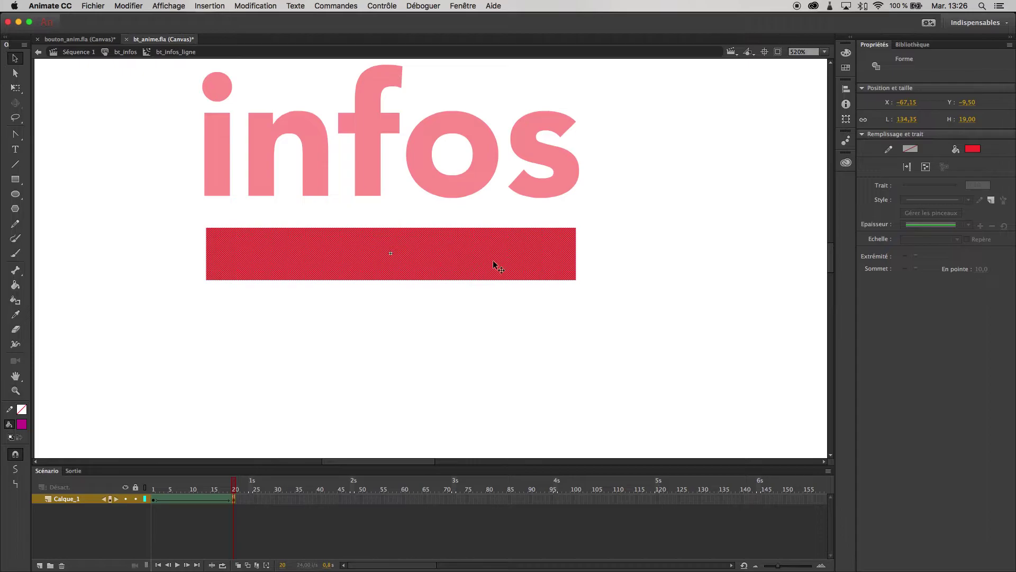
{"action": "key", "text": "q"}
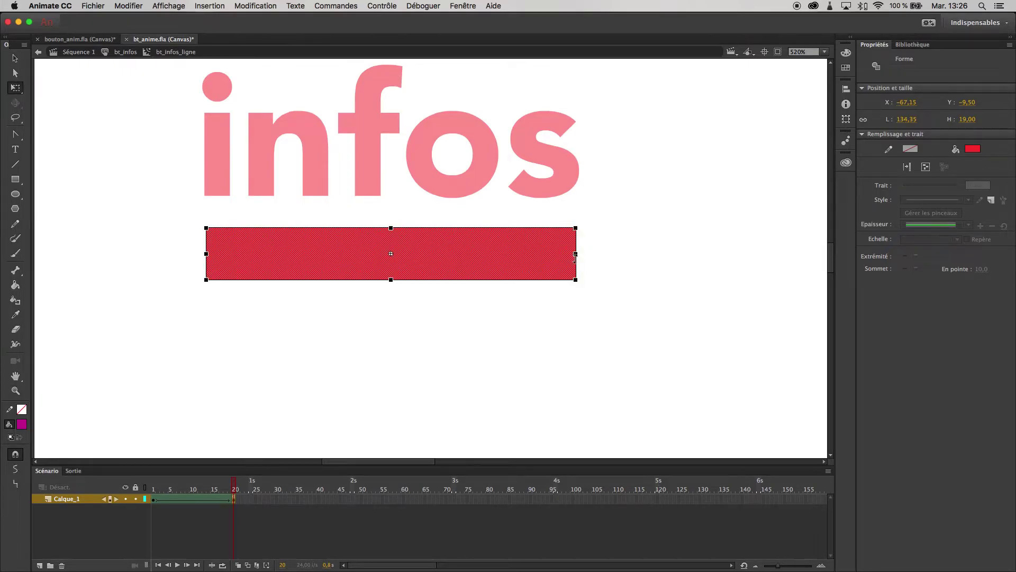
{"action": "left_click_drag", "start_coordinate": [576, 254], "coordinate": [578, 255]}
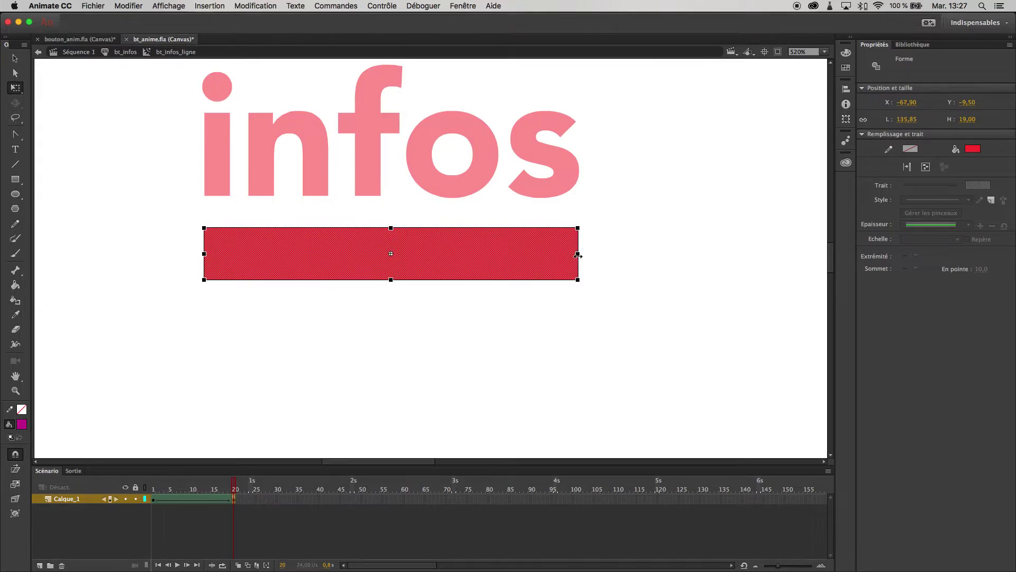
{"action": "key", "text": "super+2"}
{"action": "left_click", "coordinate": [491, 318]}
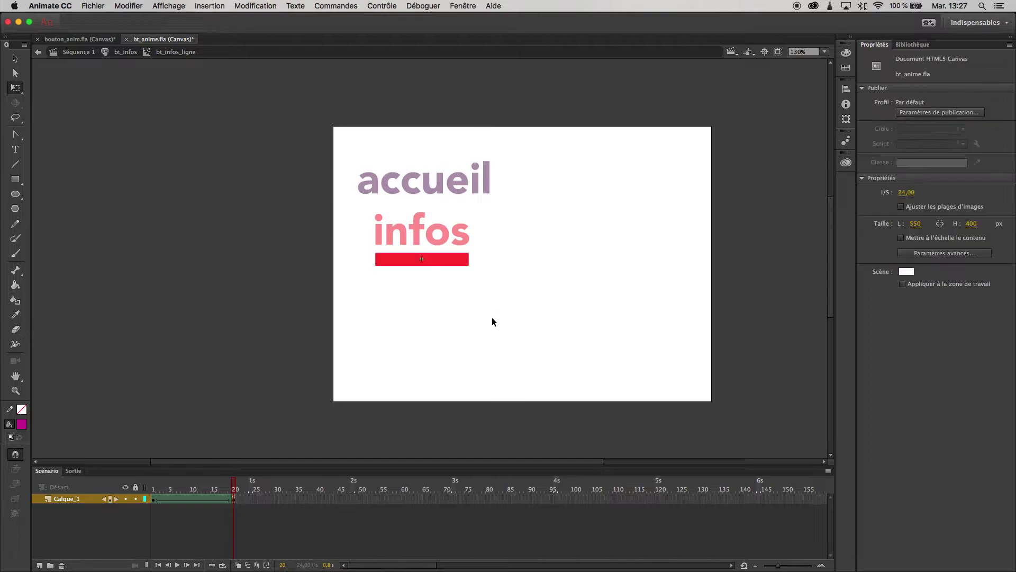
Rewind to frame 1, zoom in, select the thin starting line and preview the growth.
{"action": "left_click_drag", "start_coordinate": [235, 488], "coordinate": [147, 493]}
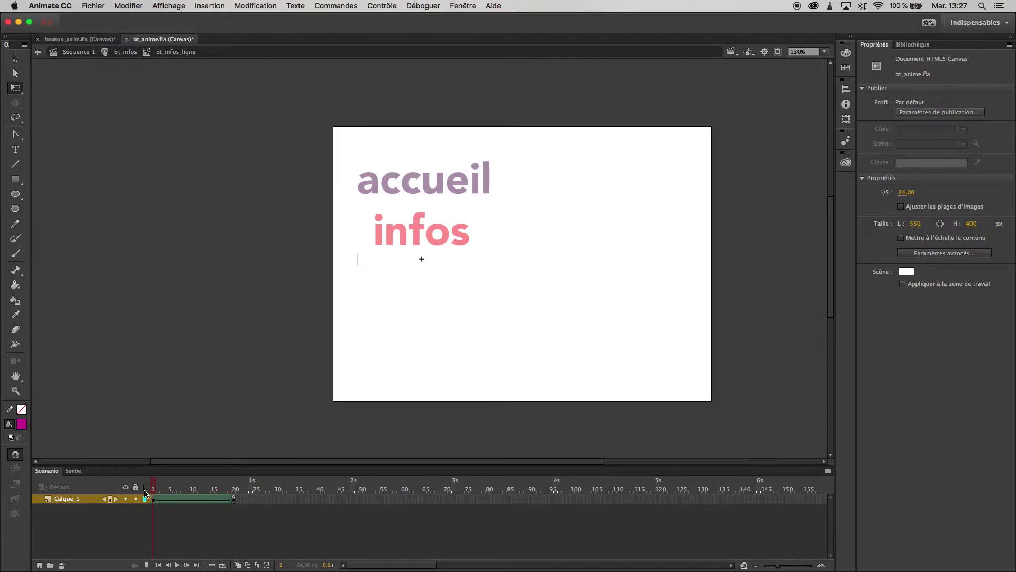
{"action": "left_click", "coordinate": [356, 258]}
{"action": "key", "text": "z"}
{"action": "left_click", "coordinate": [406, 259]}
{"action": "key", "text": "v"}
{"action": "left_click_drag", "start_coordinate": [345, 245], "coordinate": [375, 264]}
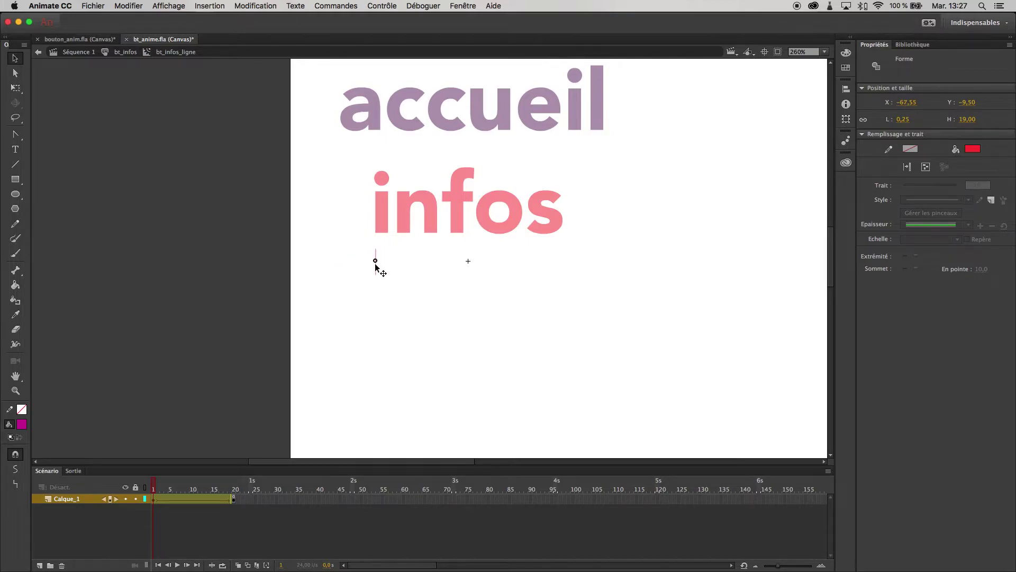
{"action": "left_click_drag", "start_coordinate": [154, 486], "coordinate": [120, 490]}
{"action": "key", "text": "Return"}
Nudge the frame-1 sliver left to the edge of infos, replay, and recentre the view.
{"action": "key", "text": "z"}
{"action": "left_click", "coordinate": [387, 241]}
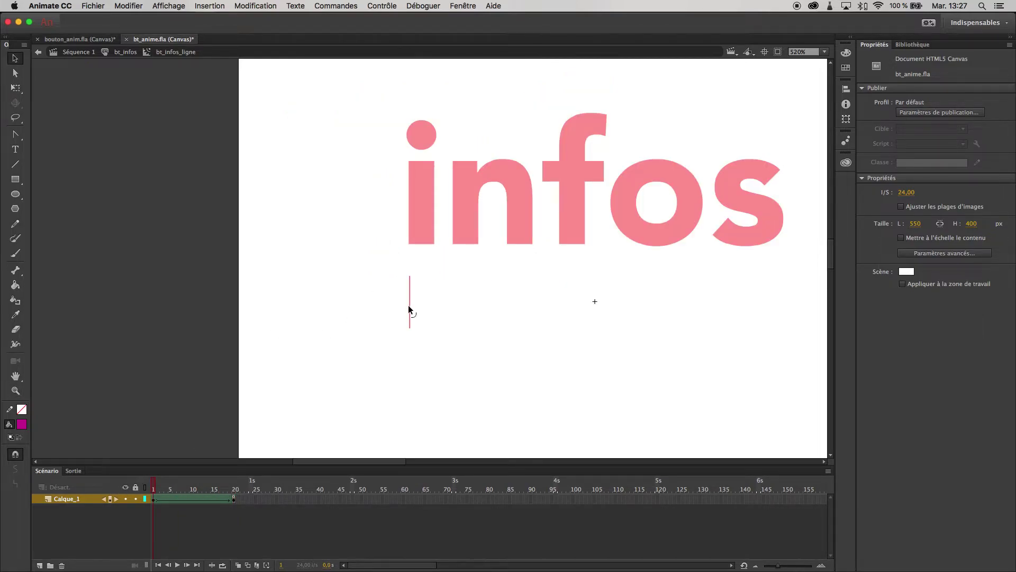
{"action": "left_click", "coordinate": [410, 288]}
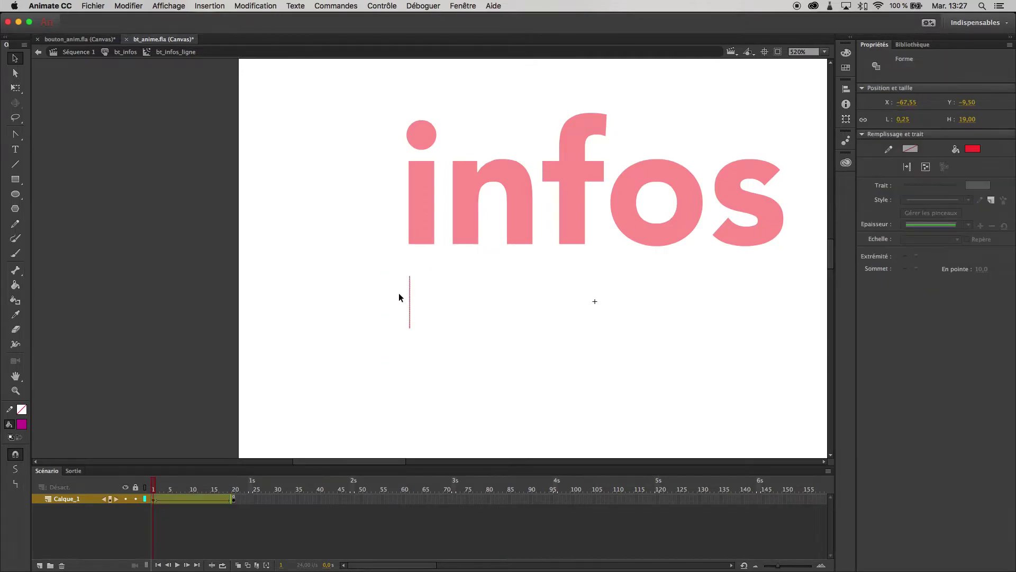
{"action": "left_click_drag", "start_coordinate": [413, 295], "coordinate": [409, 296]}
{"action": "key", "text": "Return"}
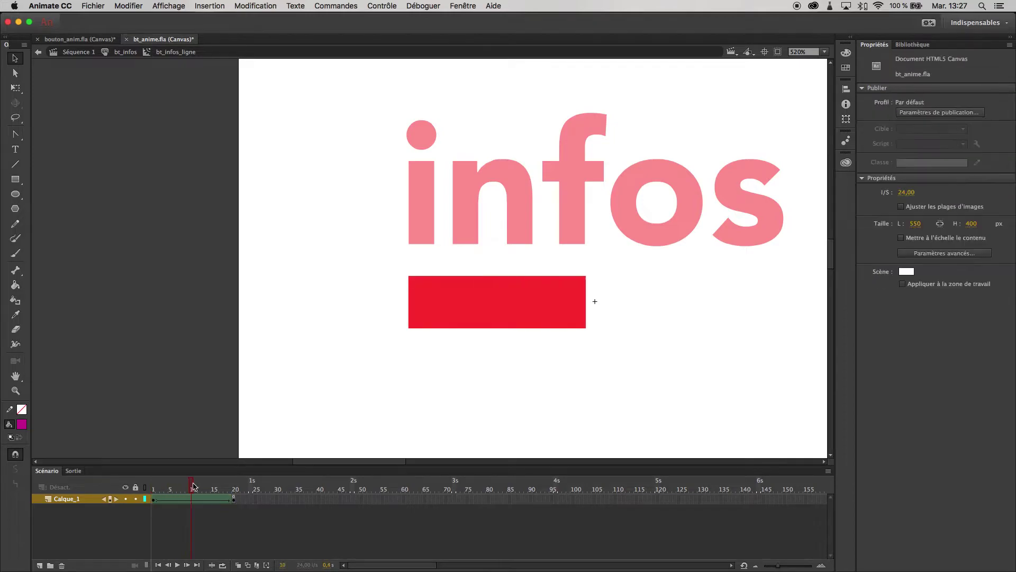
{"action": "key", "text": "z"}
{"action": "left_click", "coordinate": [487, 314], "text": "alt"}
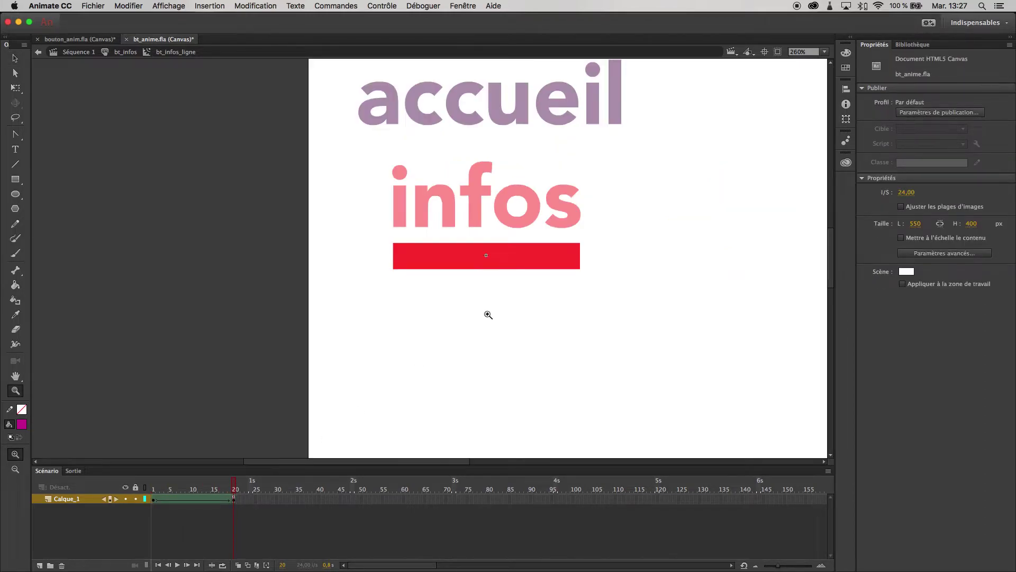
{"action": "key", "text": "v"}
{"action": "left_click_drag", "start_coordinate": [448, 311], "coordinate": [395, 365]}
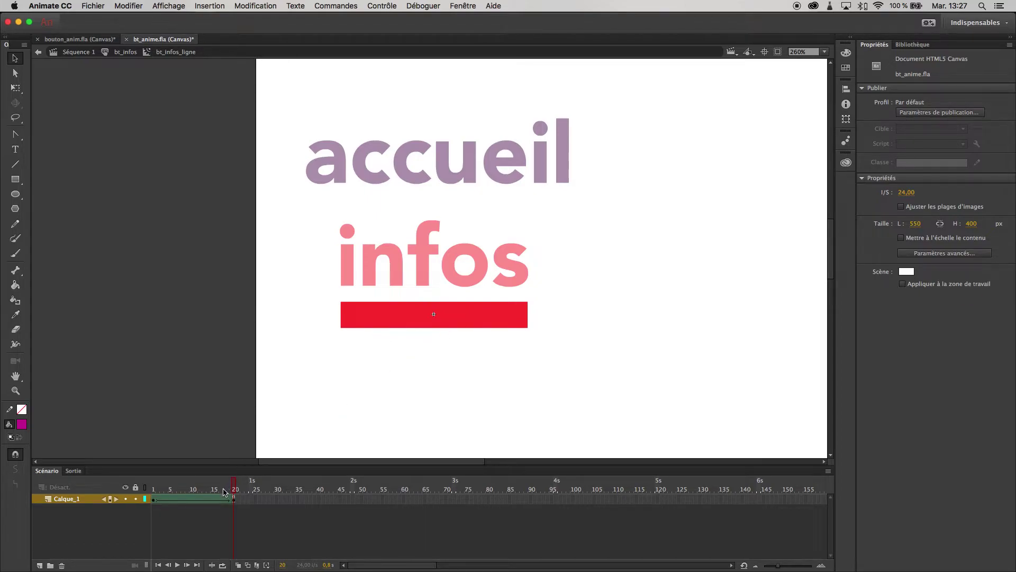
Replay the underline animation and preview it in Safari, then close the preview.
{"action": "mouse_move", "coordinate": [235, 488]}
{"action": "left_mouse_down"}
{"action": "mouse_move", "coordinate": [174, 492]}
{"action": "mouse_move", "coordinate": [235, 489]}
{"action": "left_mouse_up"}
{"action": "key", "text": "Return"}
{"action": "key", "text": "super+Return"}
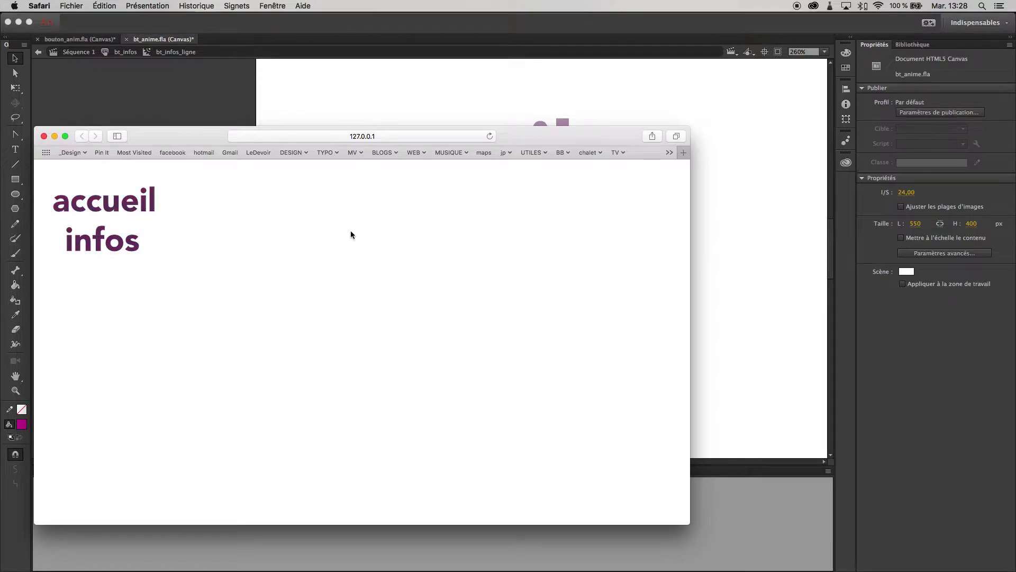
{"action": "key", "text": "super+q"}
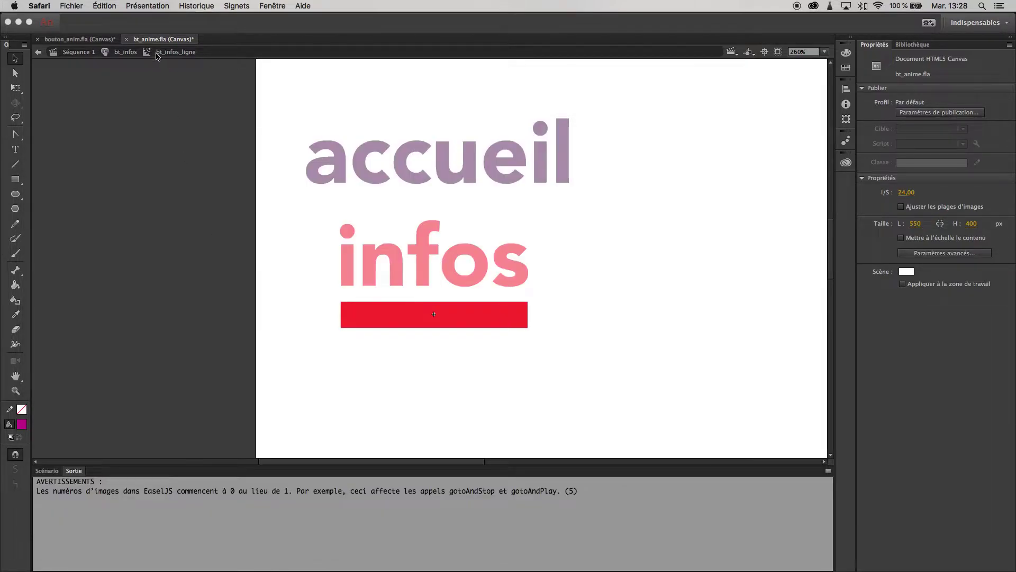
Back on the main scene at 130%, move infos just below accueil and retest in Safari.
{"action": "left_click", "coordinate": [74, 52]}
{"action": "key", "text": "z"}
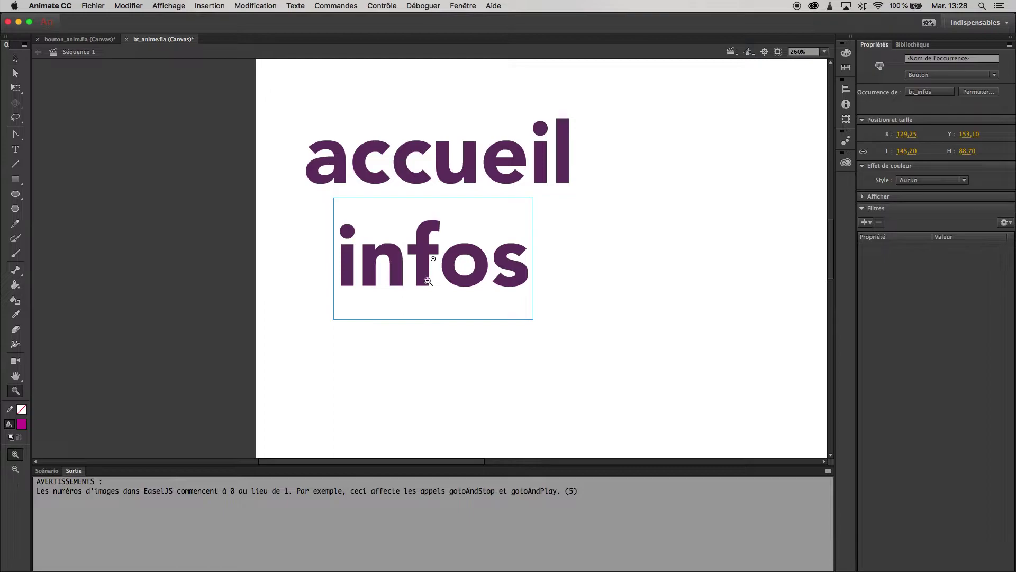
{"action": "left_click", "coordinate": [428, 275], "text": "alt"}
{"action": "key", "text": "v"}
{"action": "left_click_drag", "start_coordinate": [477, 262], "coordinate": [464, 282]}
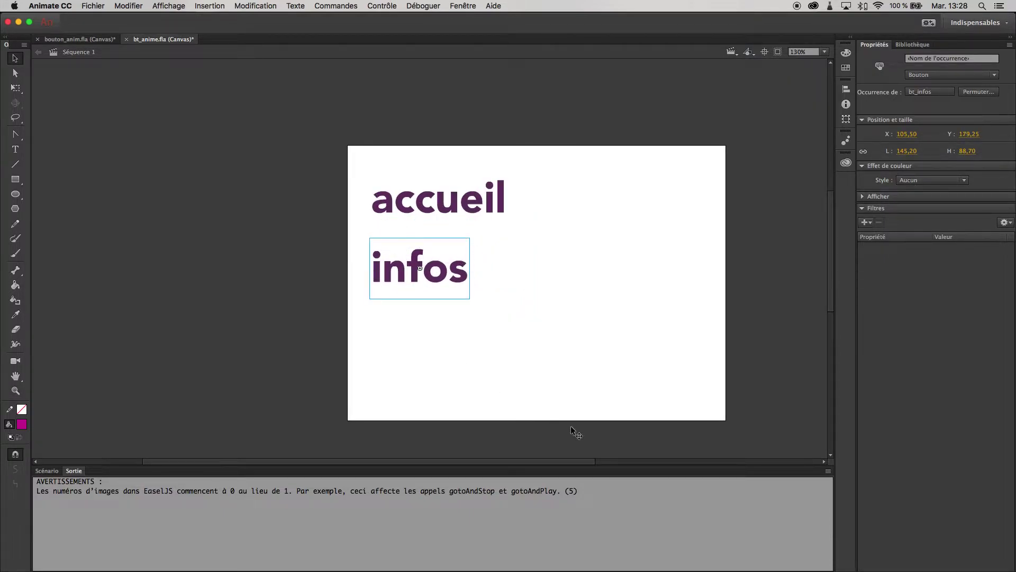
{"action": "left_click", "coordinate": [536, 383]}
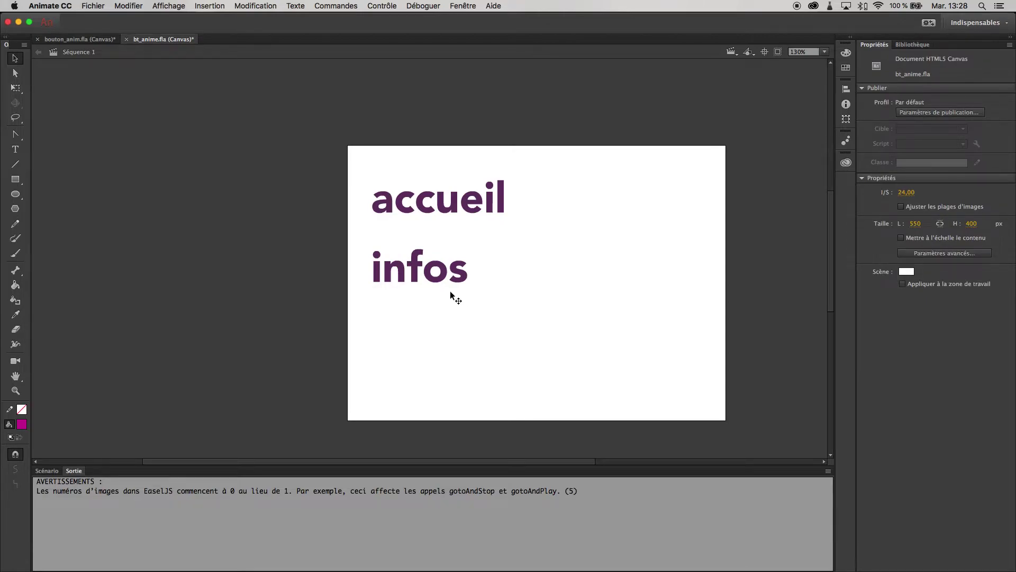
{"action": "key", "text": "super+Return"}
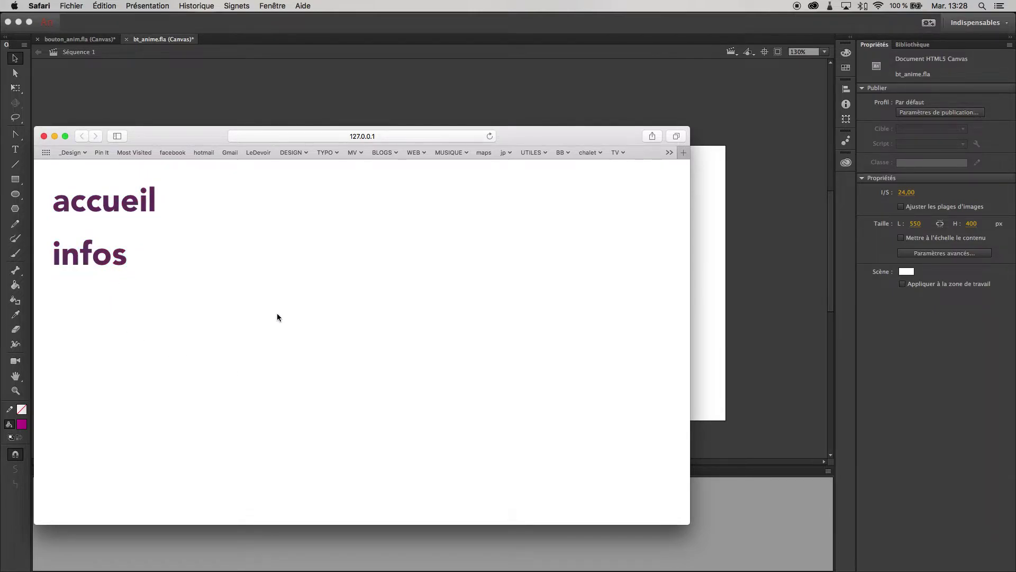
{"action": "key", "text": "super+q"}
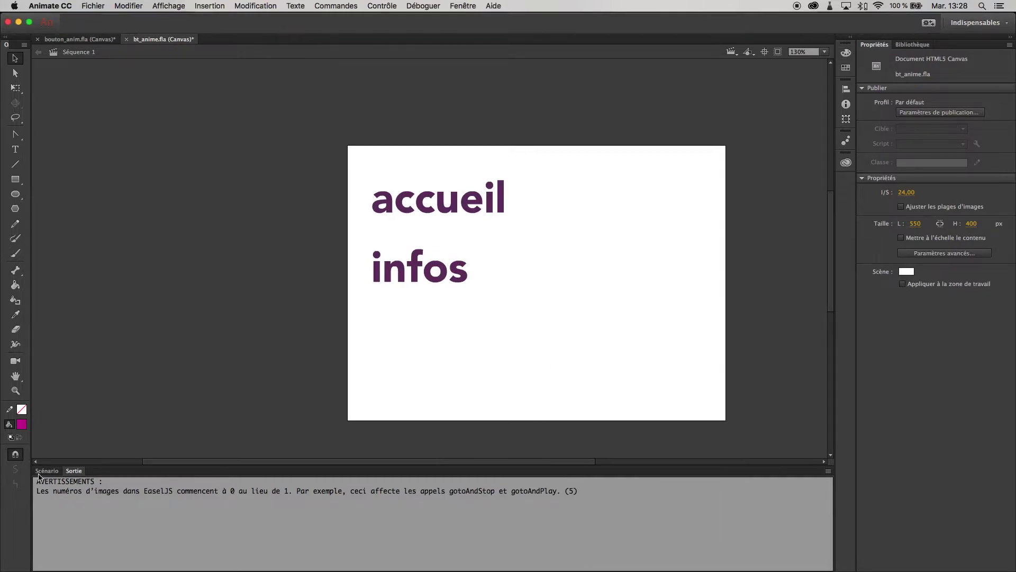
Show the Scénario timeline, select the accueil instance and pick frame 1 of bouton_accueil.
{"action": "left_click", "coordinate": [47, 471]}
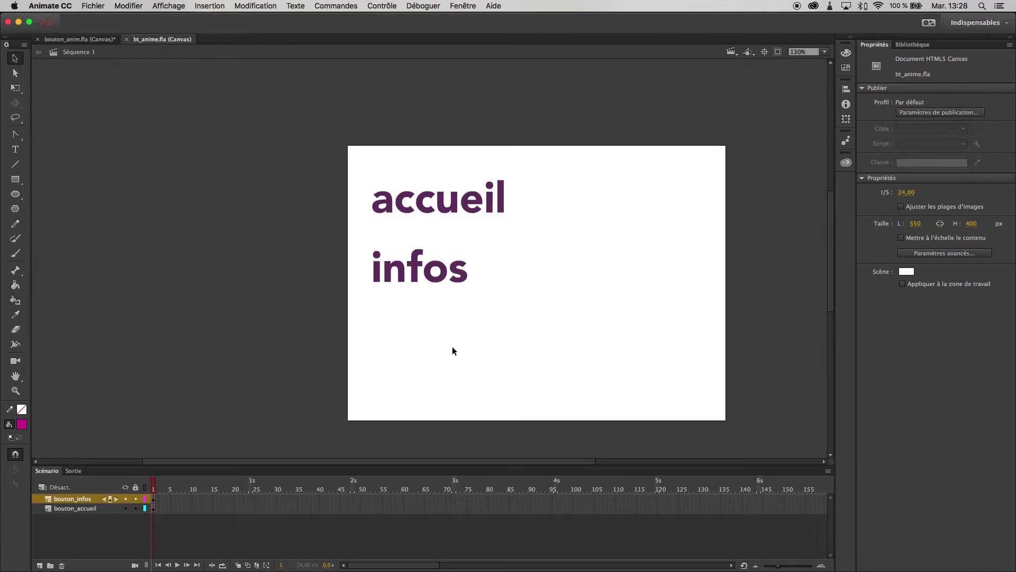
{"action": "left_click", "coordinate": [488, 210]}
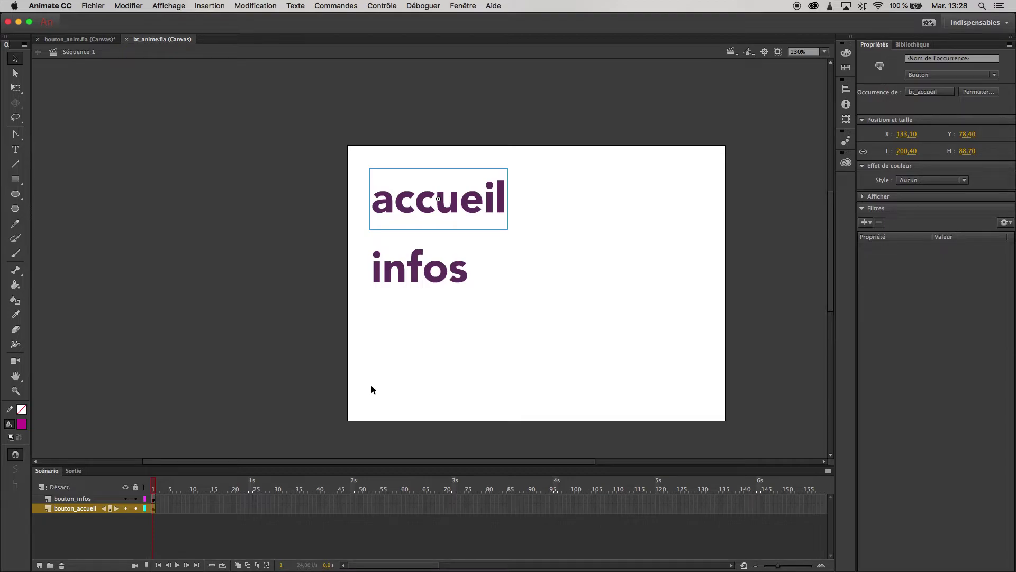
{"action": "left_click", "coordinate": [153, 509]}
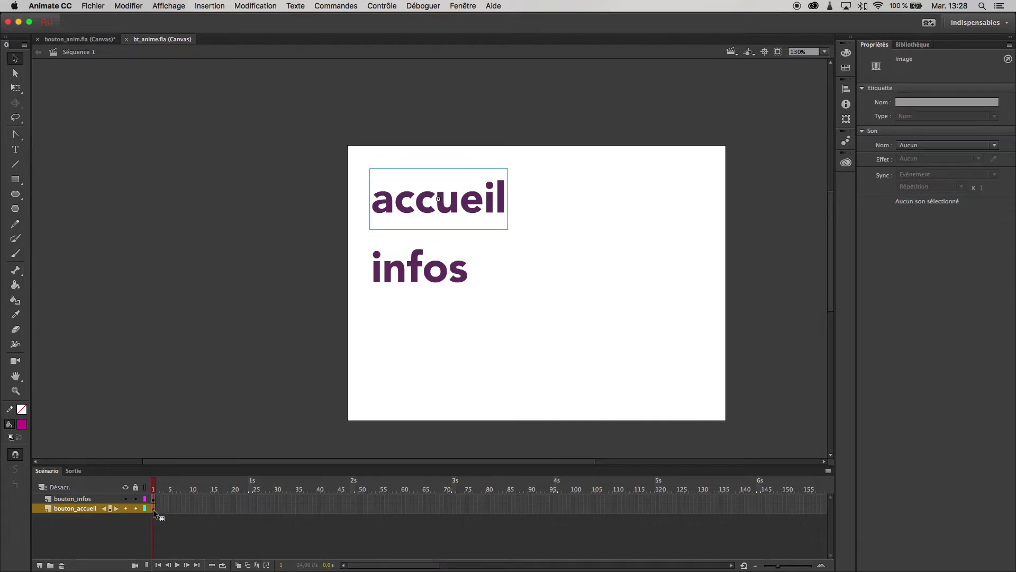
Open frame 1's Actions panel in 'Ajout avec l'assistant' mode and move it off the stage.
{"action": "right_click", "coordinate": [153, 510]}
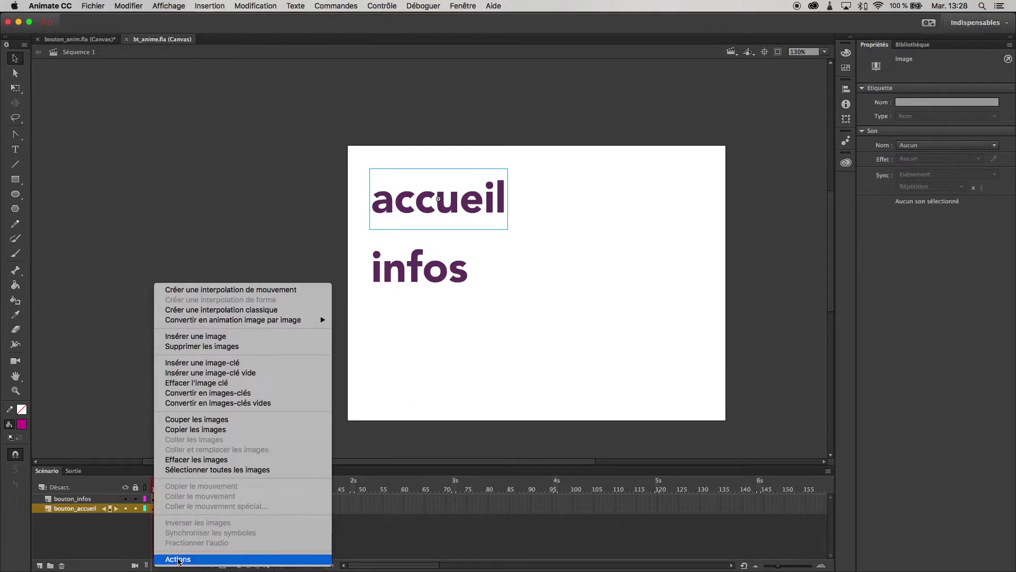
{"action": "left_click", "coordinate": [178, 559]}
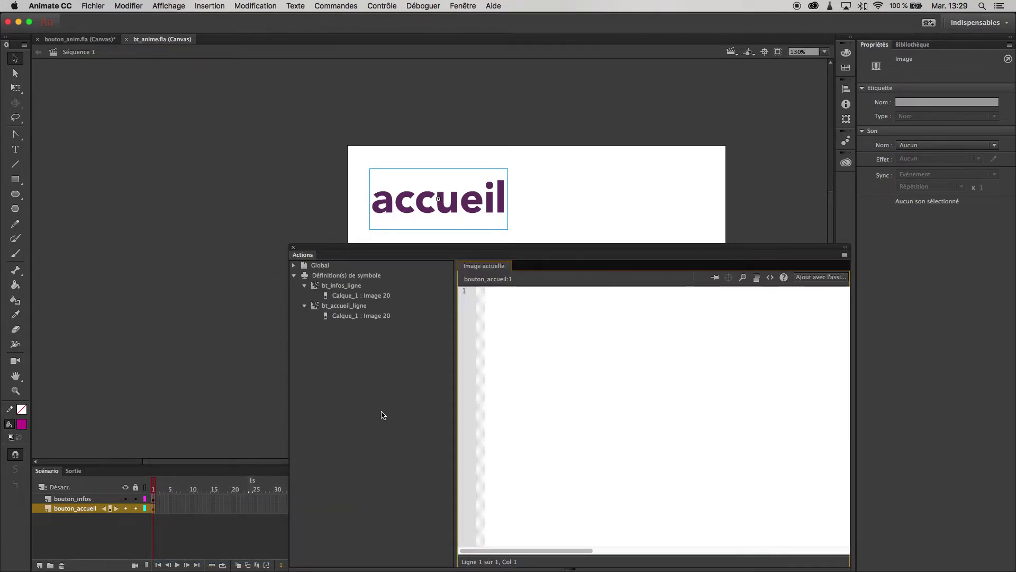
{"action": "left_click", "coordinate": [832, 278]}
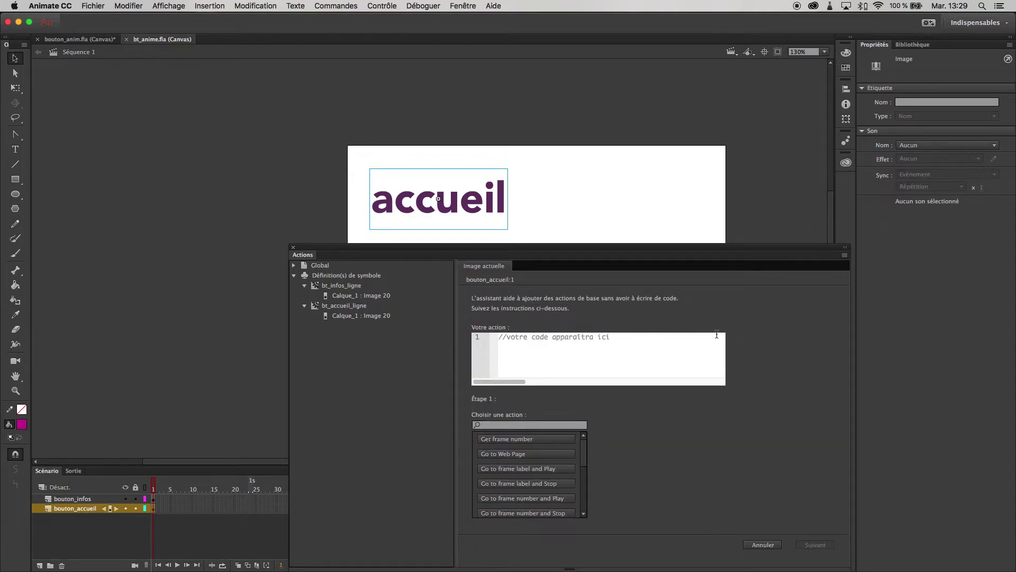
{"action": "left_click_drag", "start_coordinate": [650, 246], "coordinate": [751, 227]}
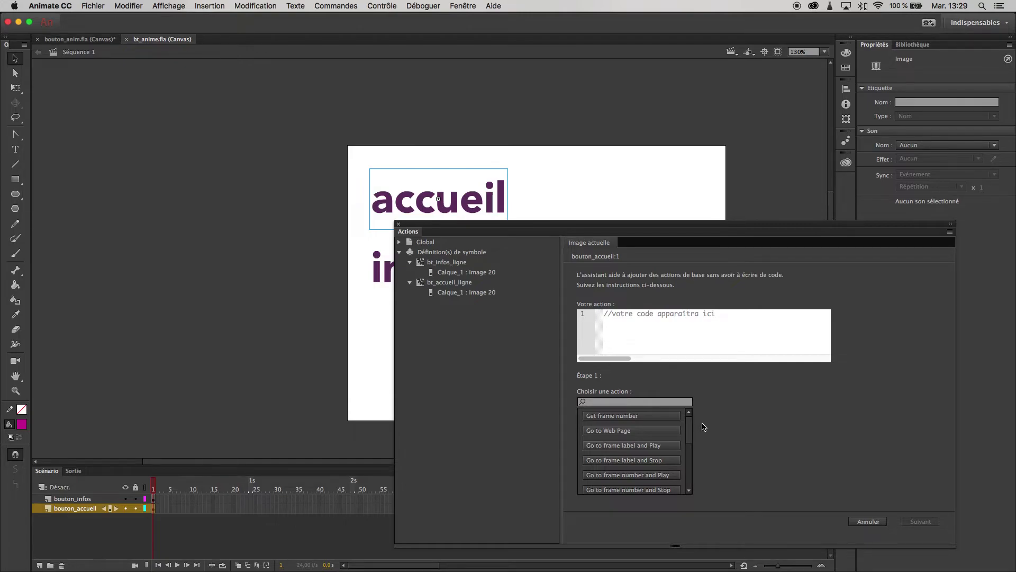
{"action": "left_click", "coordinate": [617, 435]}
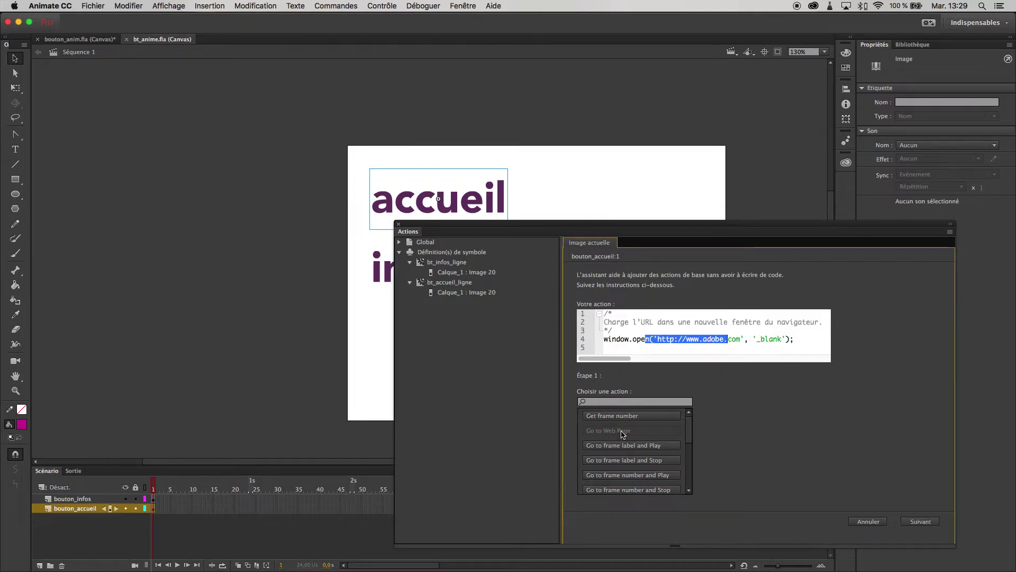
{"action": "left_click", "coordinate": [717, 339]}
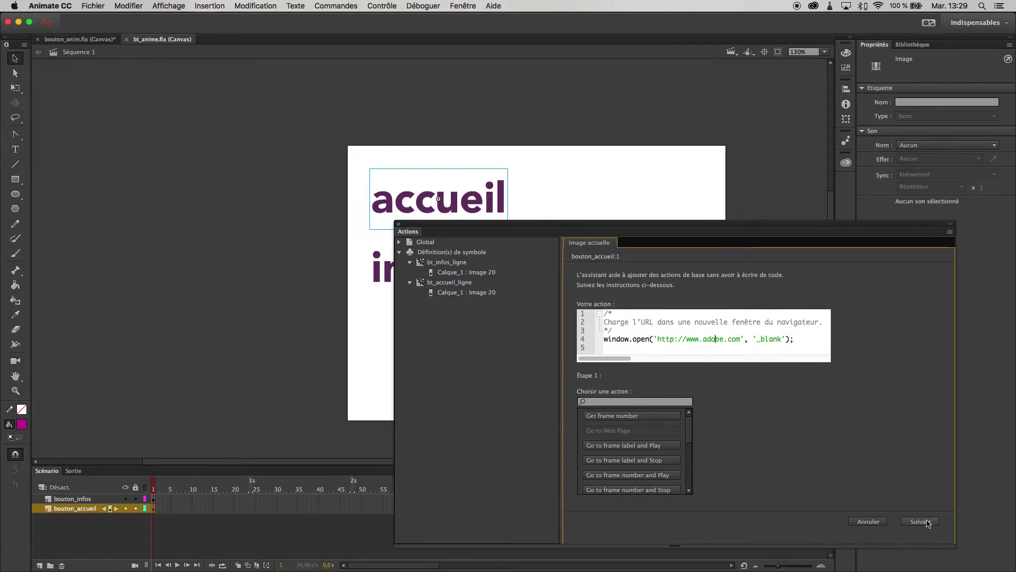
{"action": "left_click_drag", "start_coordinate": [756, 341], "coordinate": [778, 350]}
{"action": "left_click_drag", "start_coordinate": [783, 339], "coordinate": [762, 344]}
{"action": "type", "text": "self"}
{"action": "left_click_drag", "start_coordinate": [779, 340], "coordinate": [762, 343]}
Choose On Mouse Click as the action's trigger.
{"action": "left_click", "coordinate": [920, 521]}
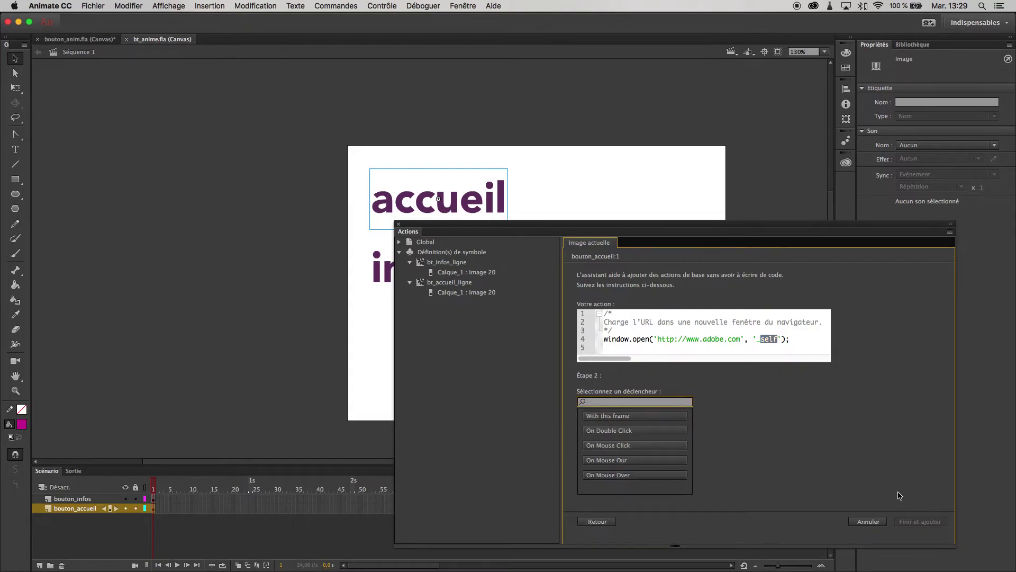
{"action": "left_click", "coordinate": [766, 339]}
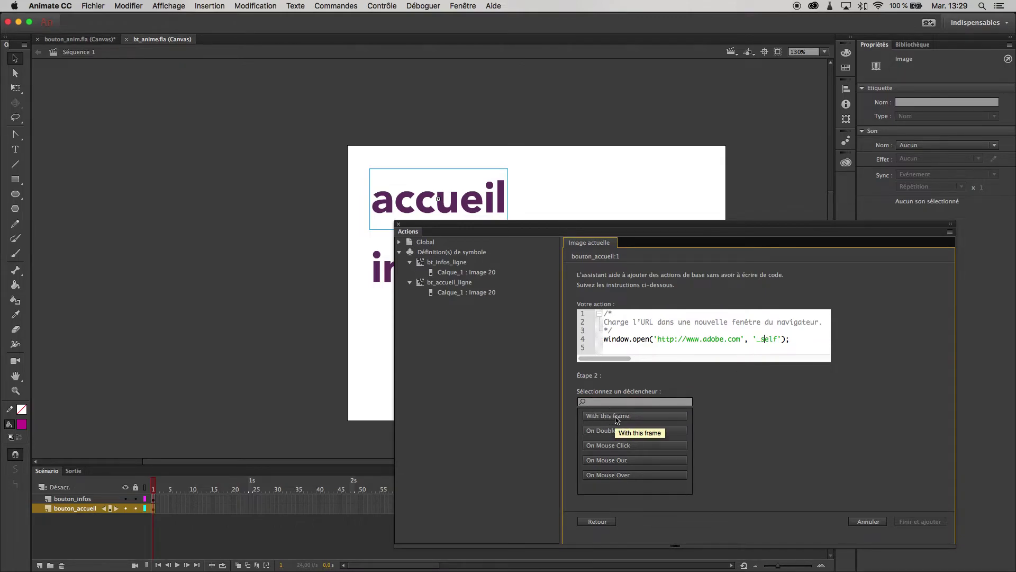
{"action": "left_click", "coordinate": [630, 449]}
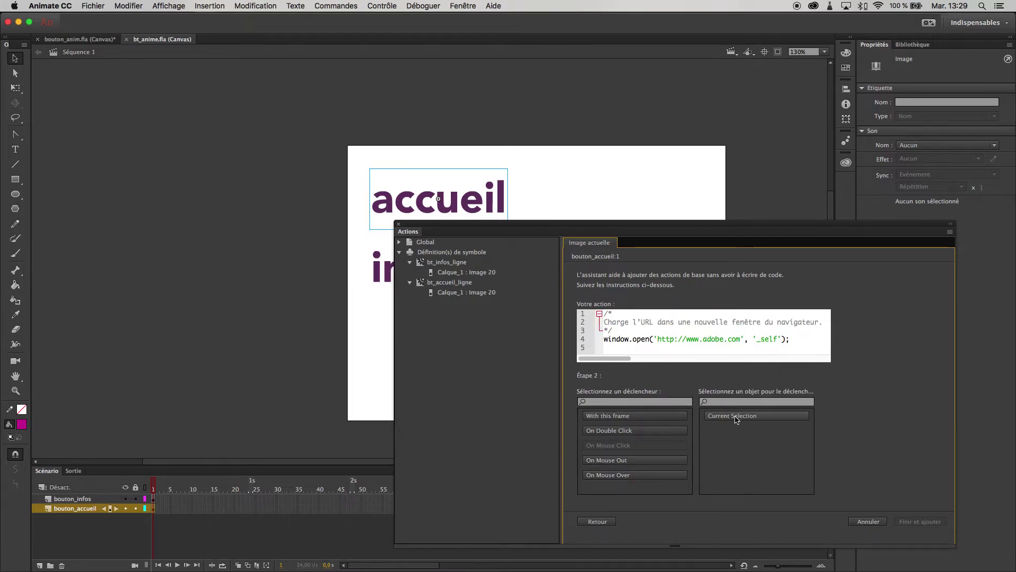
Apply the action to the current selection, cancelling the automatic instance-naming warning.
{"action": "left_click", "coordinate": [736, 419]}
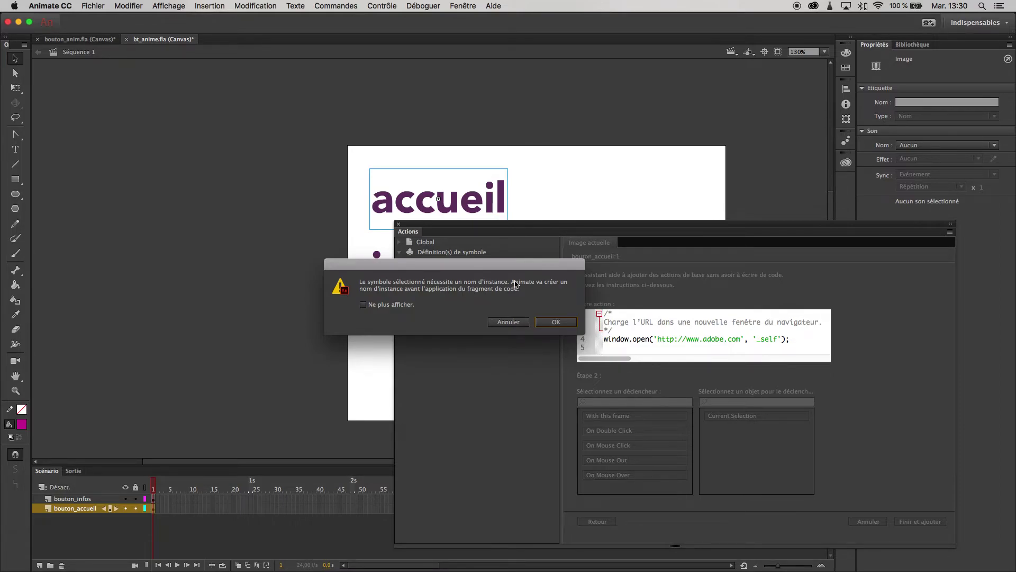
{"action": "left_click", "coordinate": [518, 324]}
{"action": "left_click", "coordinate": [517, 324]}
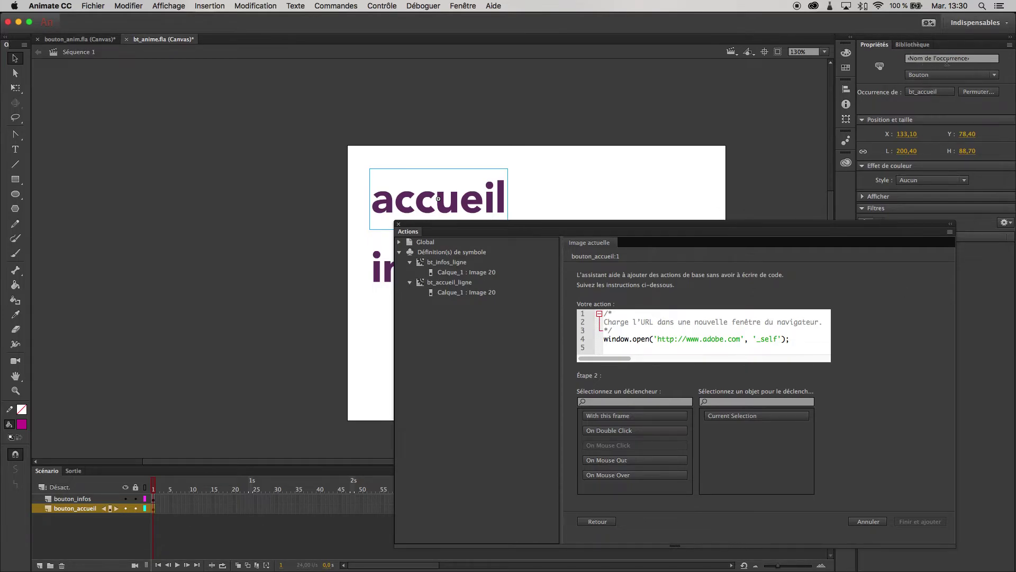
Name the instance bt_accueil, target it, add the click handler and save.
{"action": "left_click", "coordinate": [916, 59]}
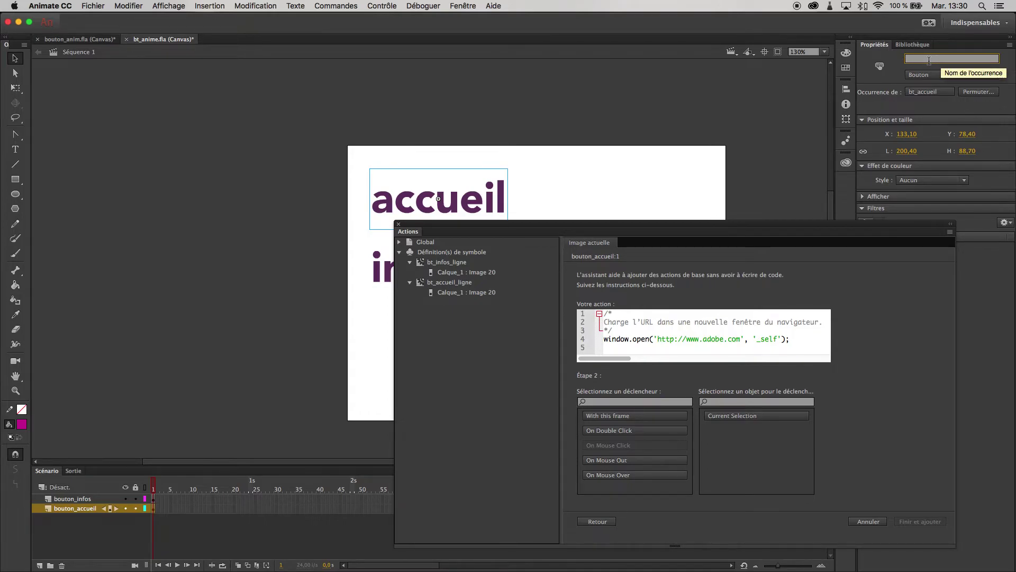
{"action": "type", "text": "bt_au"}
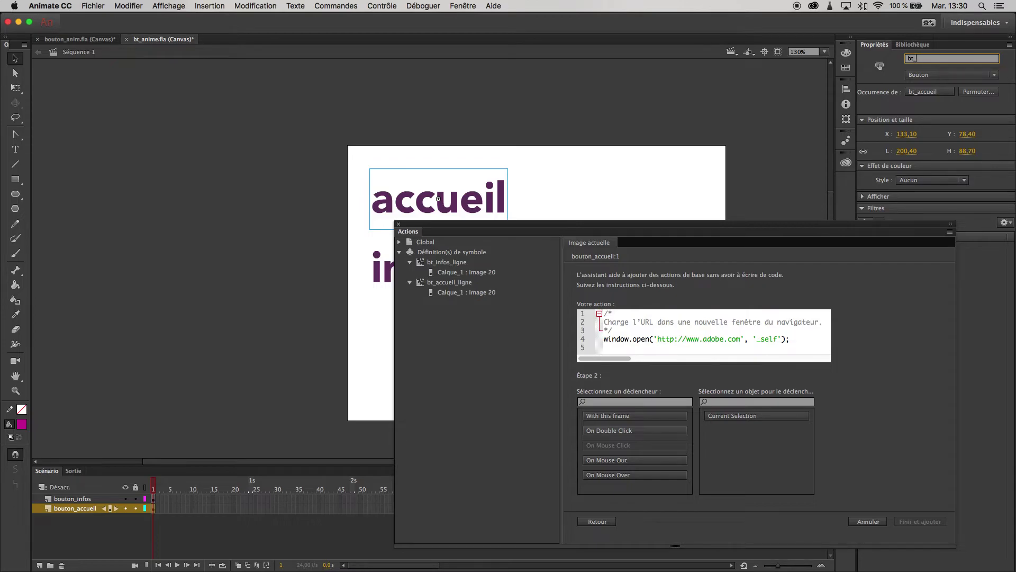
{"action": "key", "text": "BackSpace"}
{"action": "key", "text": "BackSpace"}
{"action": "type", "text": "cuei"}
{"action": "left_click", "coordinate": [745, 419]}
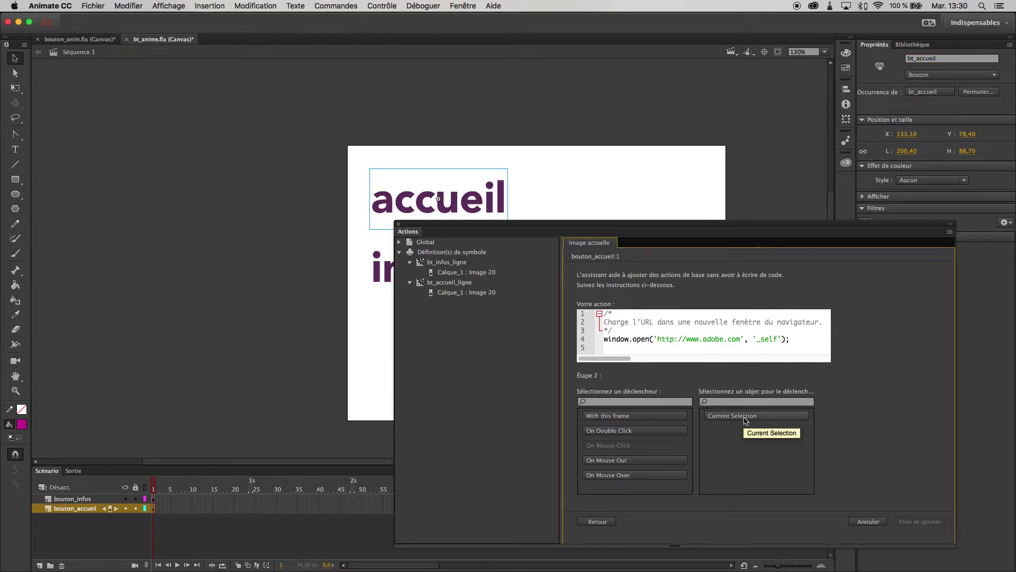
{"action": "left_click", "coordinate": [724, 431]}
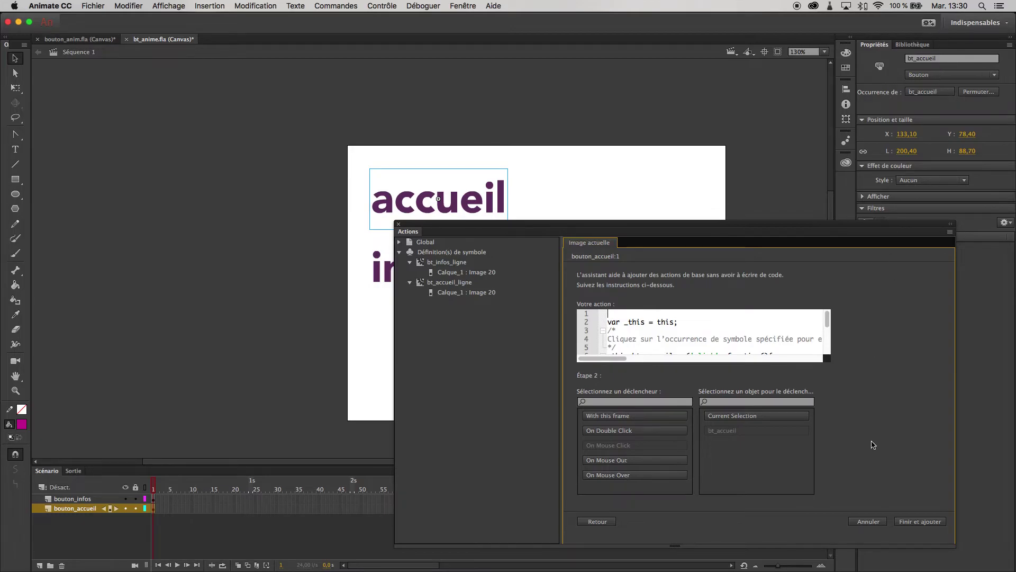
{"action": "left_click", "coordinate": [921, 522]}
{"action": "key", "text": "super+s"}
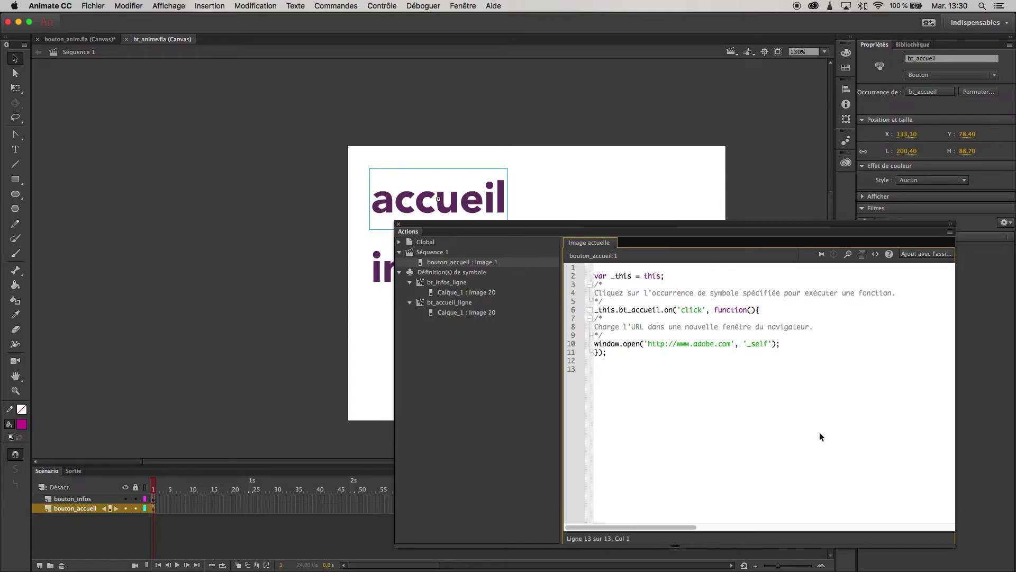
Test in Safari, confirm accueil loads adobe.com, then close the browser window.
{"action": "key", "text": "super+Return"}
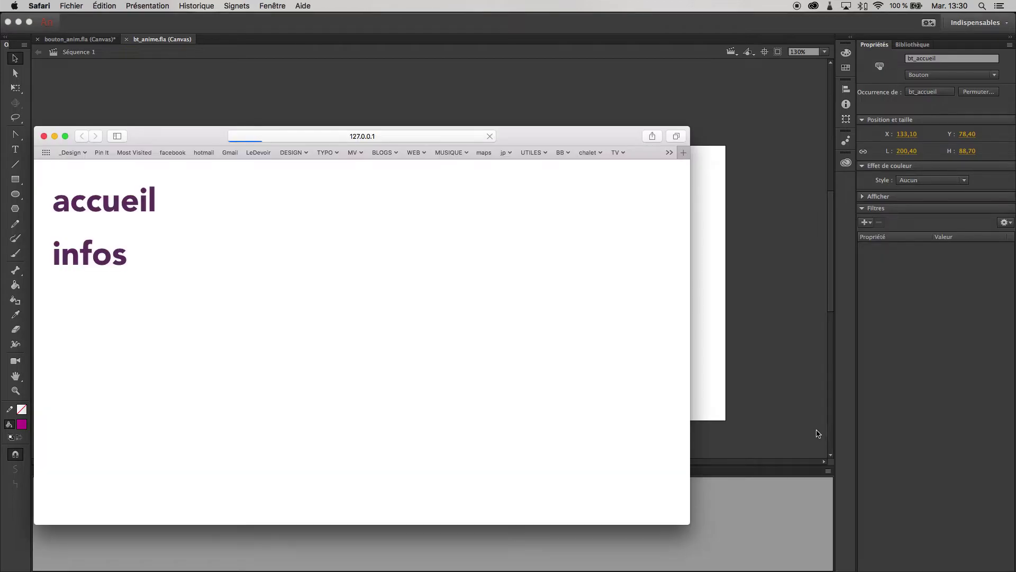
{"action": "left_click", "coordinate": [126, 198]}
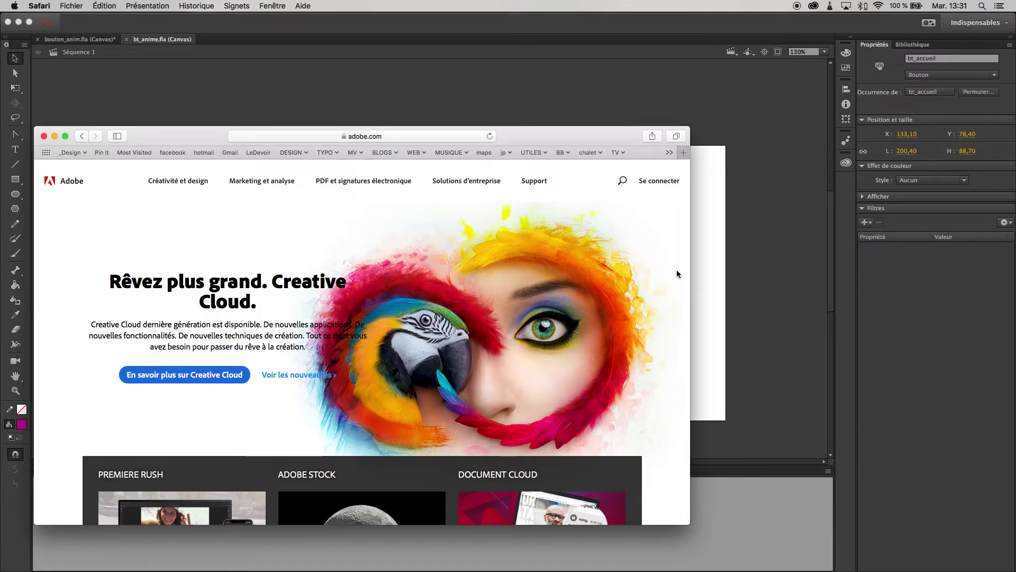
{"action": "key", "text": "super+w"}
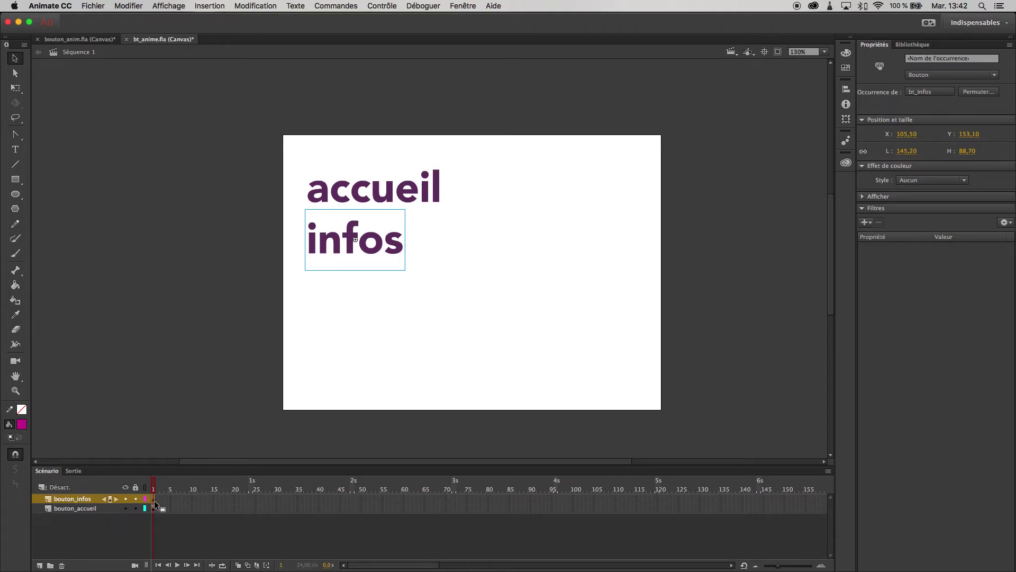
Open the Actions assistant for bouton_infos frame 1 and add a Go to Web Page snippet.
{"action": "right_click", "coordinate": [154, 503]}
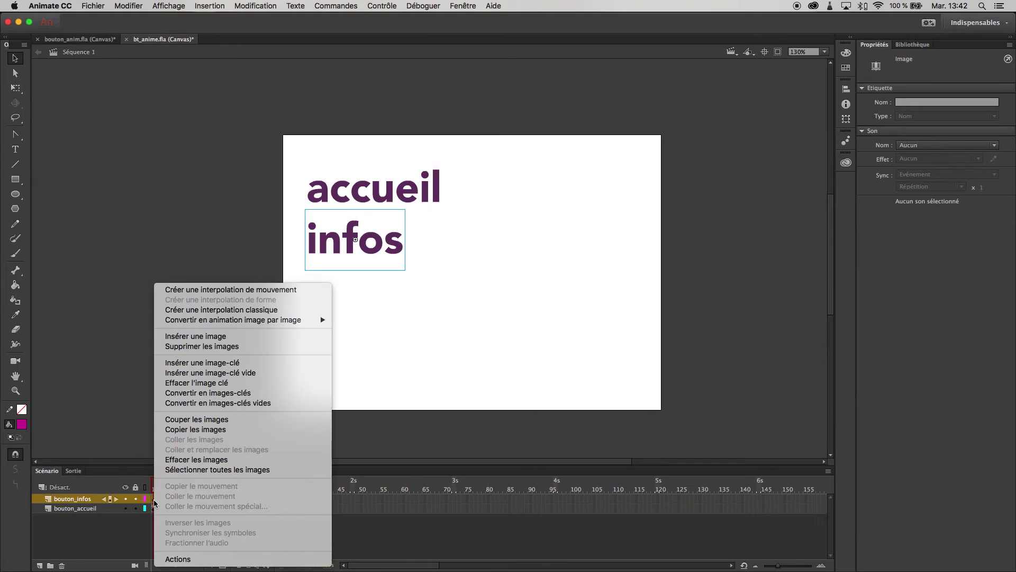
{"action": "left_click", "coordinate": [178, 559]}
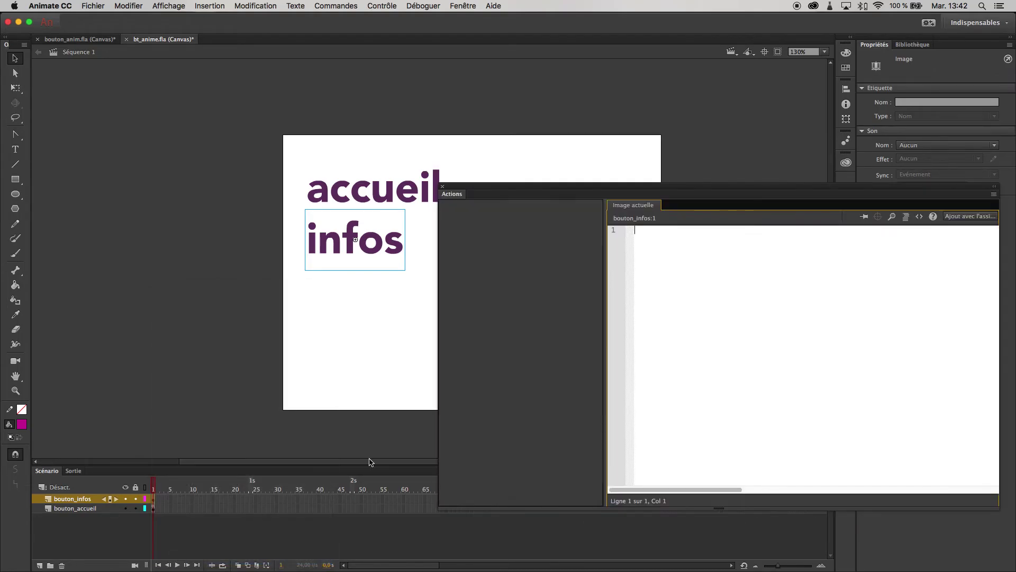
{"action": "left_click", "coordinate": [985, 216]}
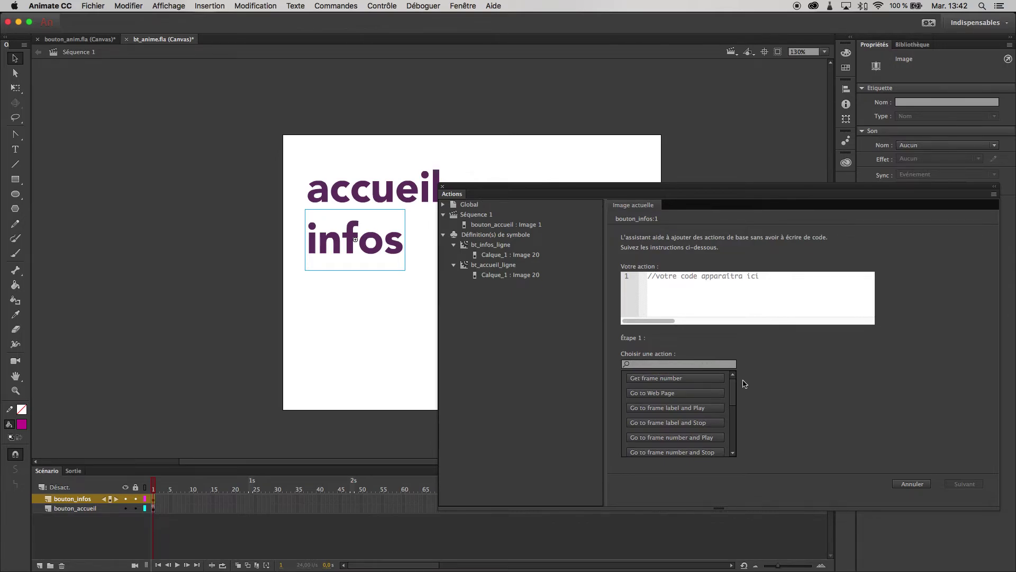
{"action": "left_click", "coordinate": [694, 397]}
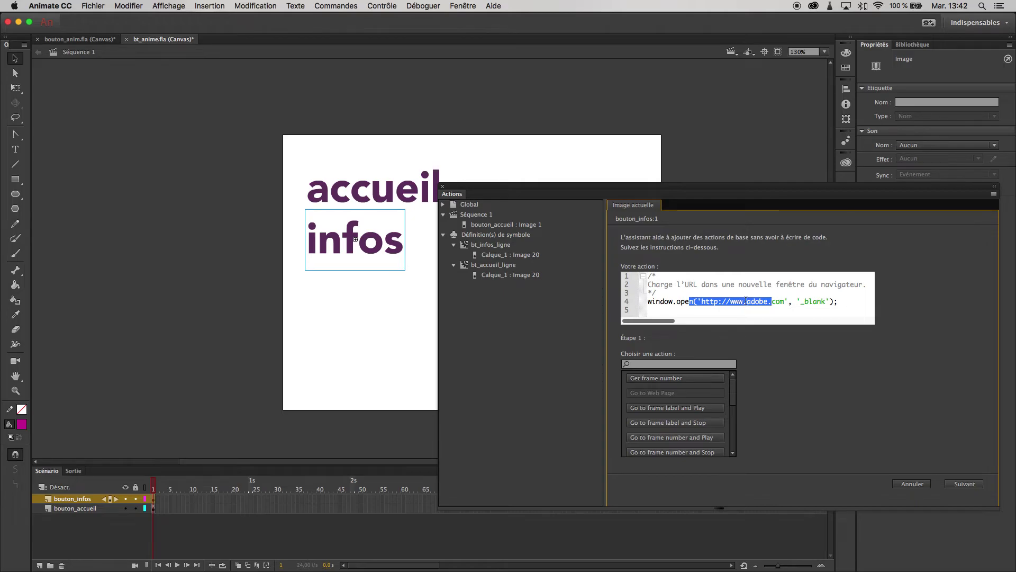
Replace the adobe.com URL with a mailto: link to an e-mail address.
{"action": "left_click", "coordinate": [746, 301]}
{"action": "type", "text": "mailto"}
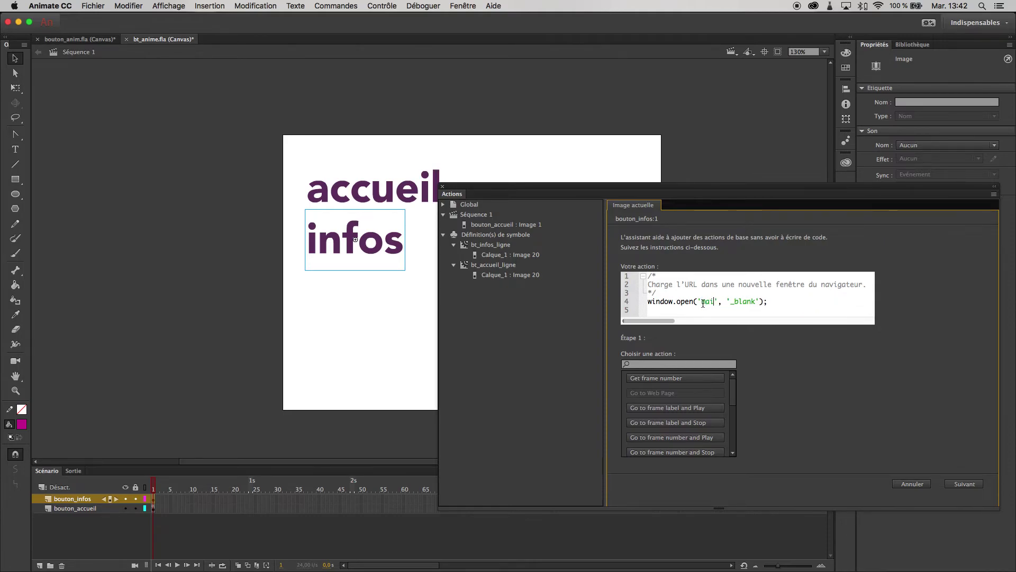
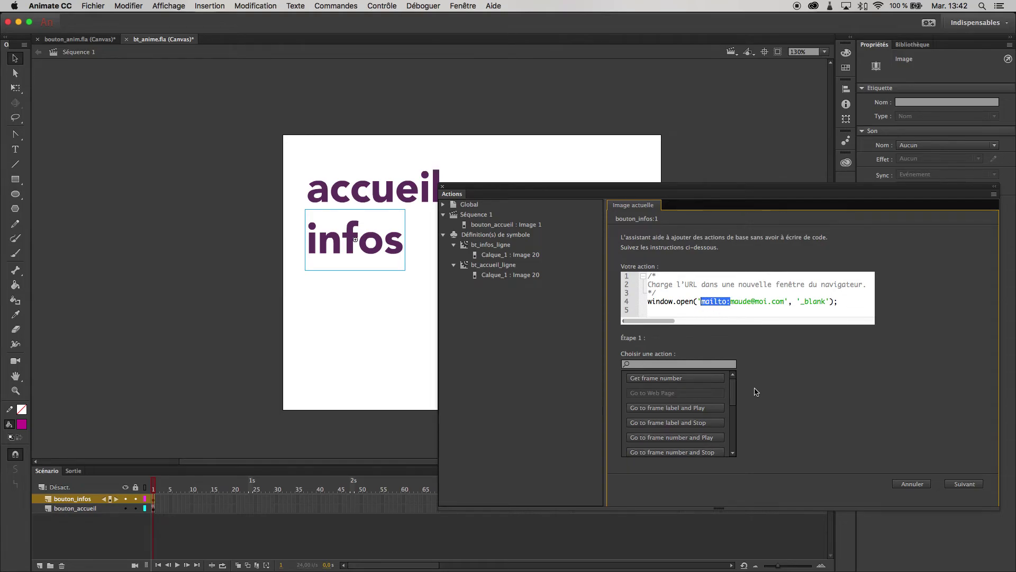
{"action": "left_click_drag", "start_coordinate": [735, 392], "coordinate": [723, 372]}
{"action": "left_click", "coordinate": [732, 301]}
{"action": "left_click_drag", "start_coordinate": [709, 301], "coordinate": [727, 302]}
{"action": "left_click", "coordinate": [727, 300]}
{"action": "left_click_drag", "start_coordinate": [783, 301], "coordinate": [733, 302]}
{"action": "left_click", "coordinate": [740, 303]}
Change the window target from '_blank' to '_self'.
{"action": "left_click_drag", "start_coordinate": [804, 302], "coordinate": [829, 305]}
{"action": "type", "text": "self"}
{"action": "left_click", "coordinate": [972, 485]}
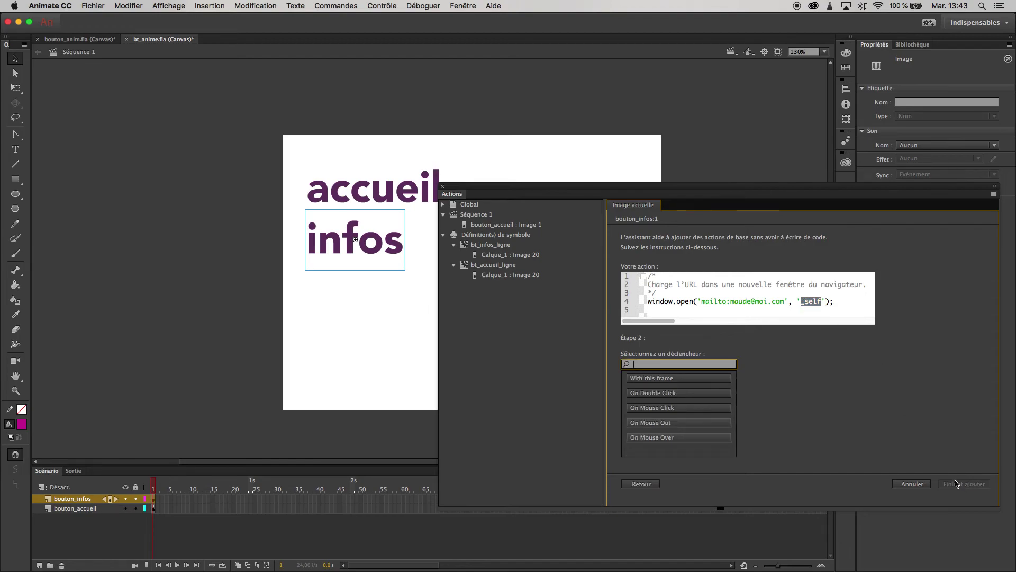
Trigger the action On Mouse Click on the selected button, cancelling the instance-naming warning.
{"action": "left_click", "coordinate": [696, 408]}
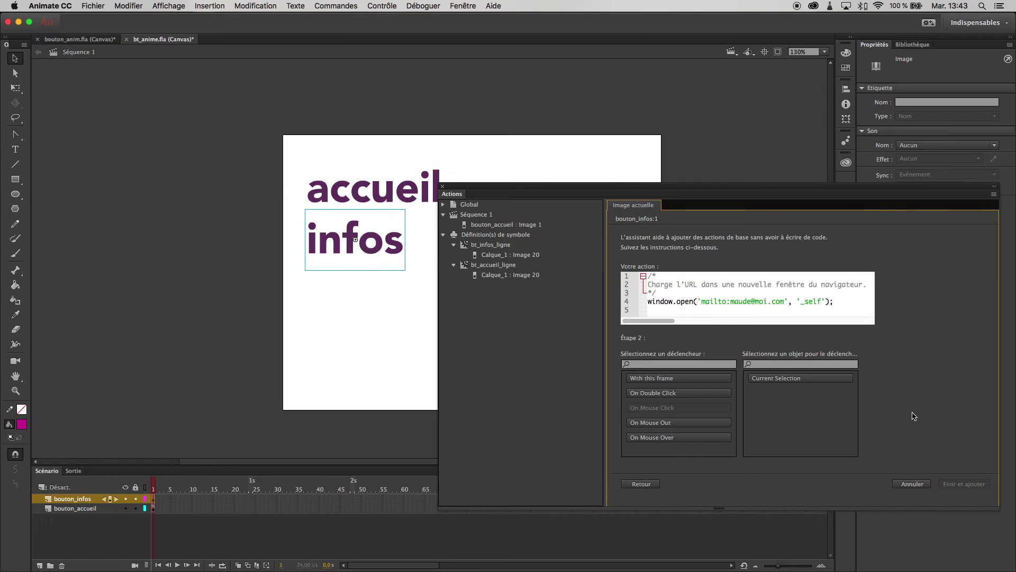
{"action": "left_click", "coordinate": [811, 378]}
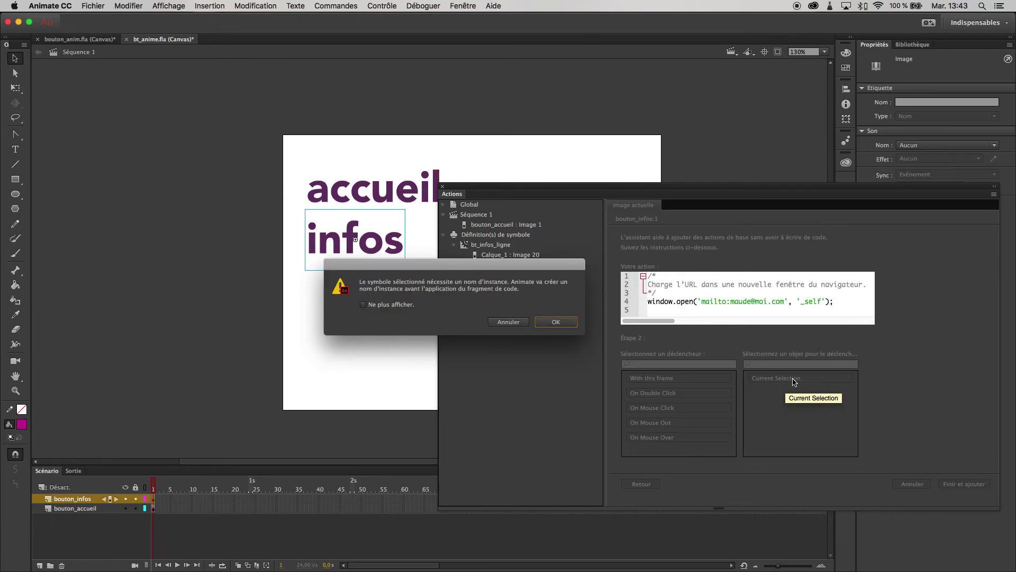
{"action": "left_click", "coordinate": [509, 321]}
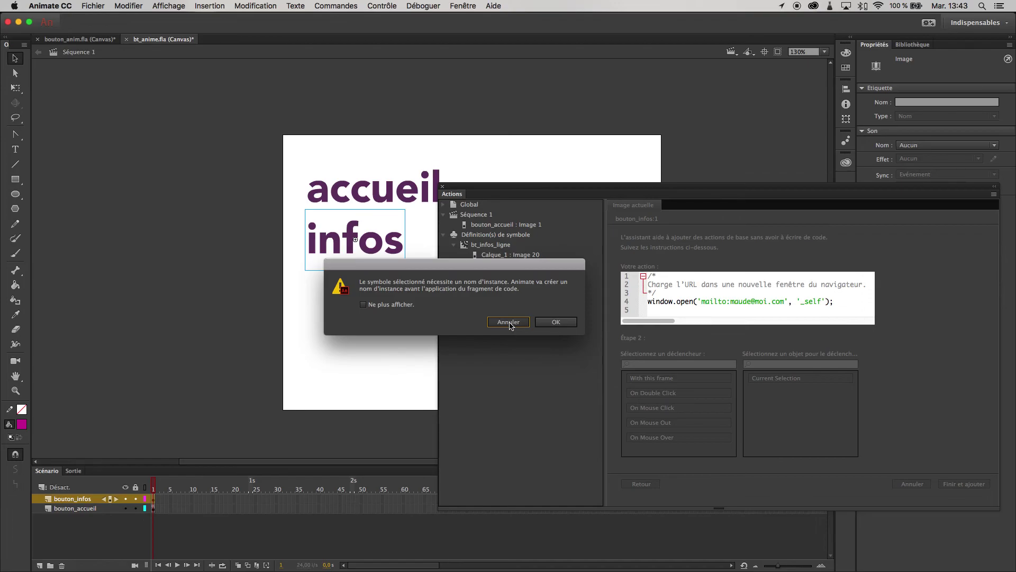
{"action": "left_click", "coordinate": [510, 324]}
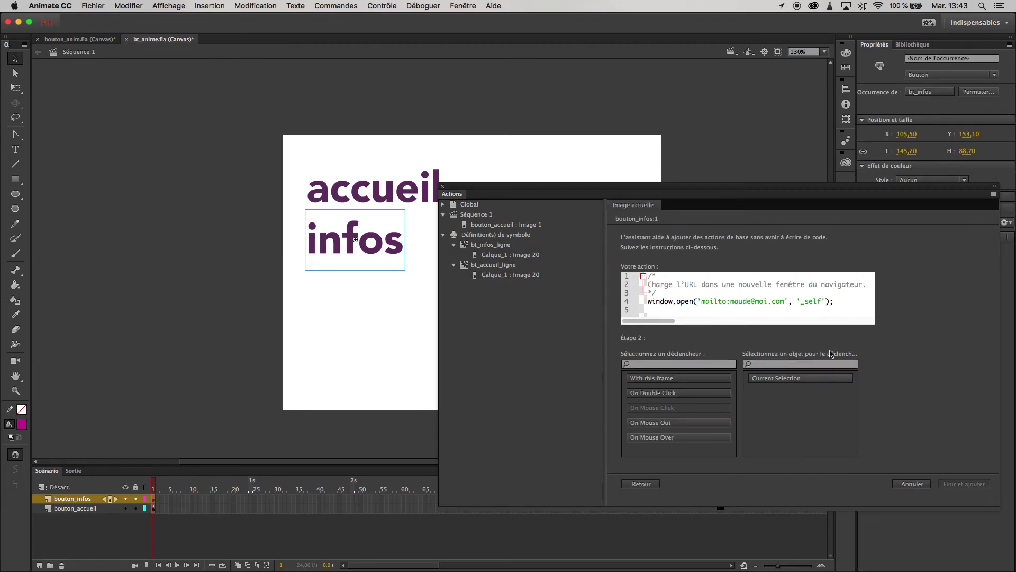
Name the infos instance bt_infos, pick it as the clicked object and add the handler.
{"action": "left_click", "coordinate": [972, 58]}
{"action": "type", "text": "bt_infos"}
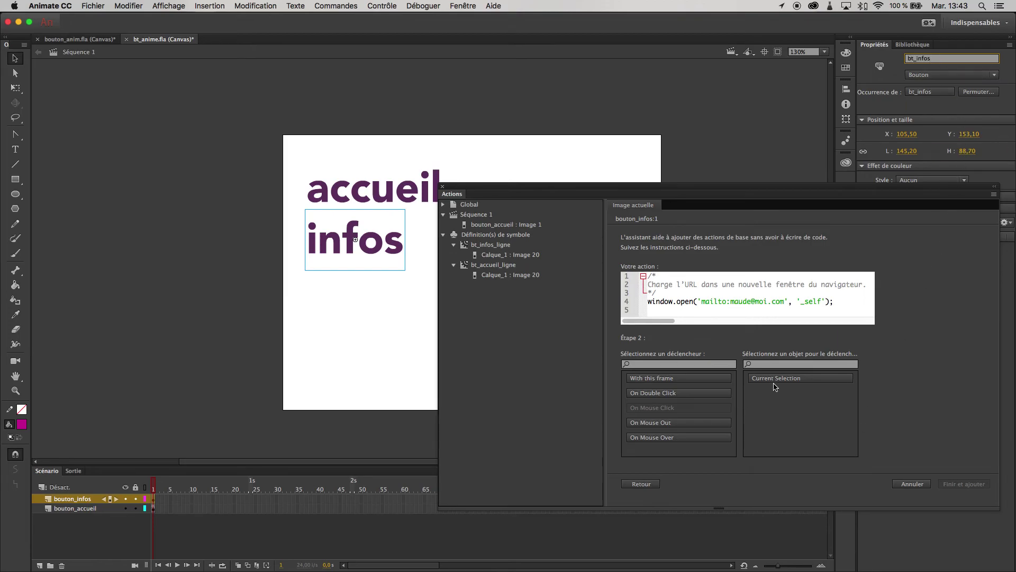
{"action": "left_click", "coordinate": [809, 337]}
{"action": "left_click", "coordinate": [767, 393]}
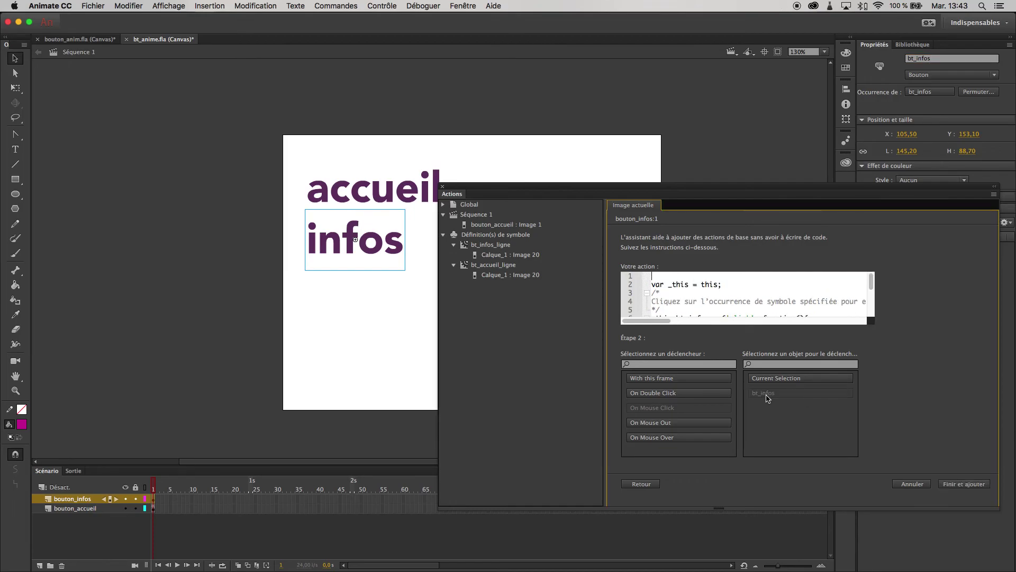
{"action": "left_click", "coordinate": [787, 307]}
{"action": "left_click", "coordinate": [965, 484]}
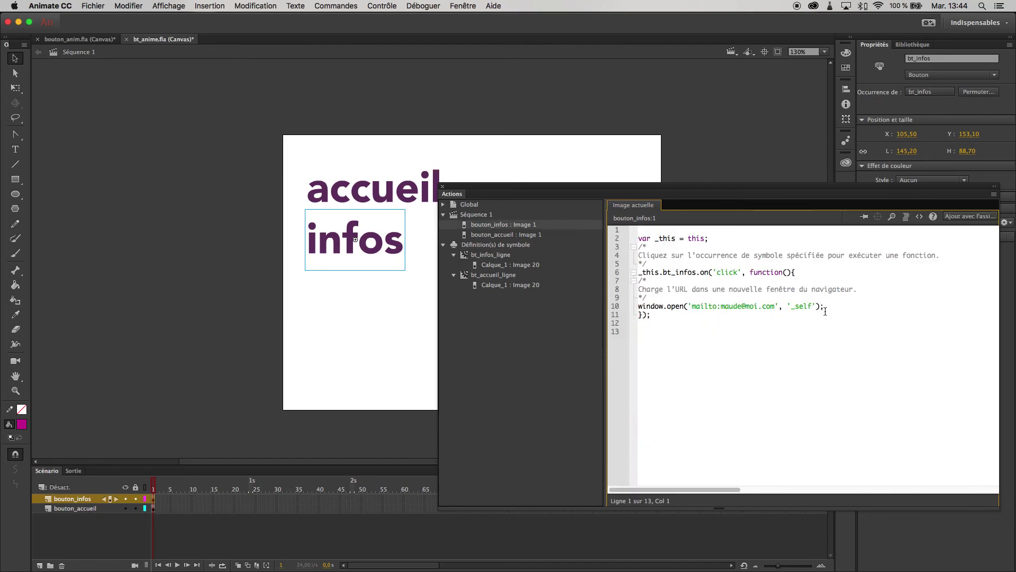
Retype the closing quote after '_self' on line 10 of the click handler.
{"action": "left_click_drag", "start_coordinate": [816, 306], "coordinate": [778, 307]}
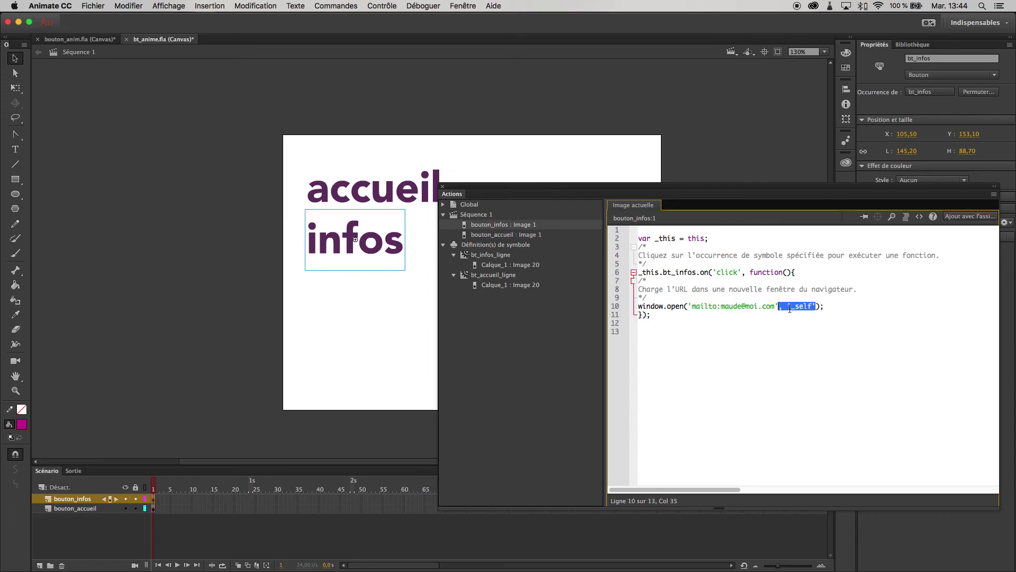
{"action": "left_click", "coordinate": [794, 308]}
{"action": "left_click", "coordinate": [814, 307]}
{"action": "key", "text": "BackSpace"}
{"action": "type", "text": "'"}
Test the movie in Safari, confirm the infos button opens Mail, then quit Mail.
{"action": "key", "text": "super+Return"}
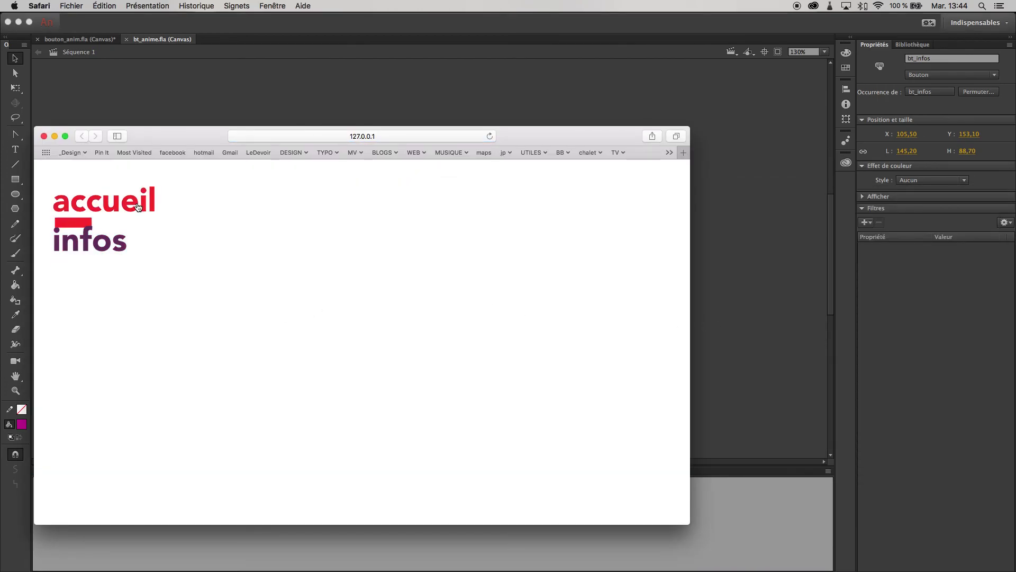
{"action": "left_click", "coordinate": [91, 250]}
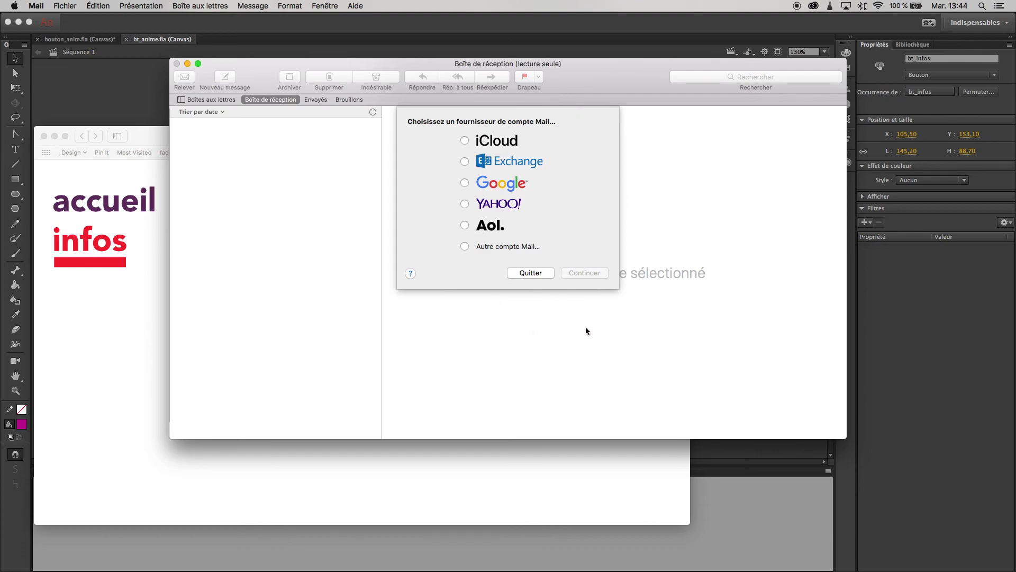
{"action": "key", "text": "super+q"}
{"action": "key", "text": "super+q"}
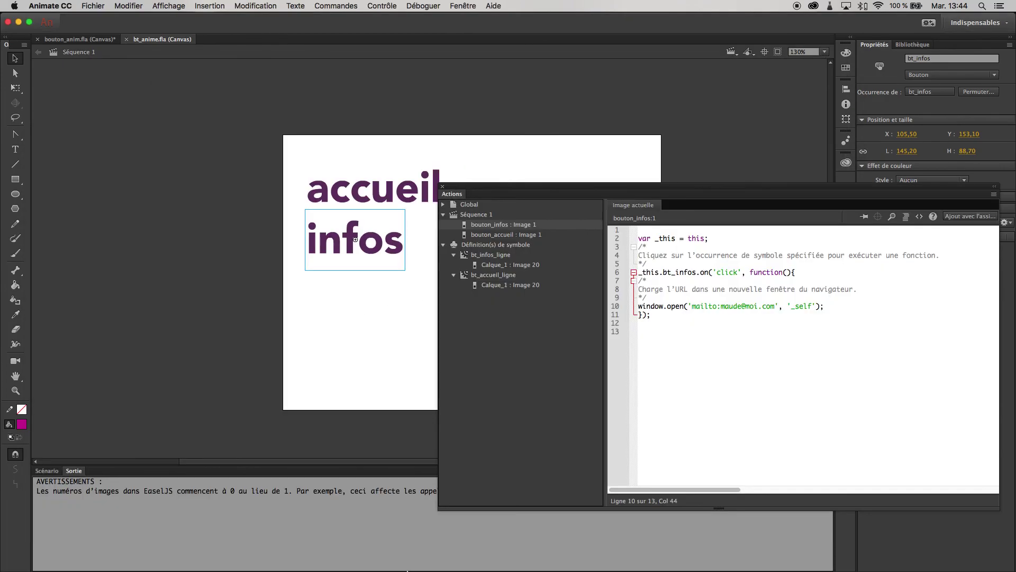
Close the Actions panel and show the Scénario timeline in place of the Sortie output panel.
{"action": "left_click", "coordinate": [220, 383]}
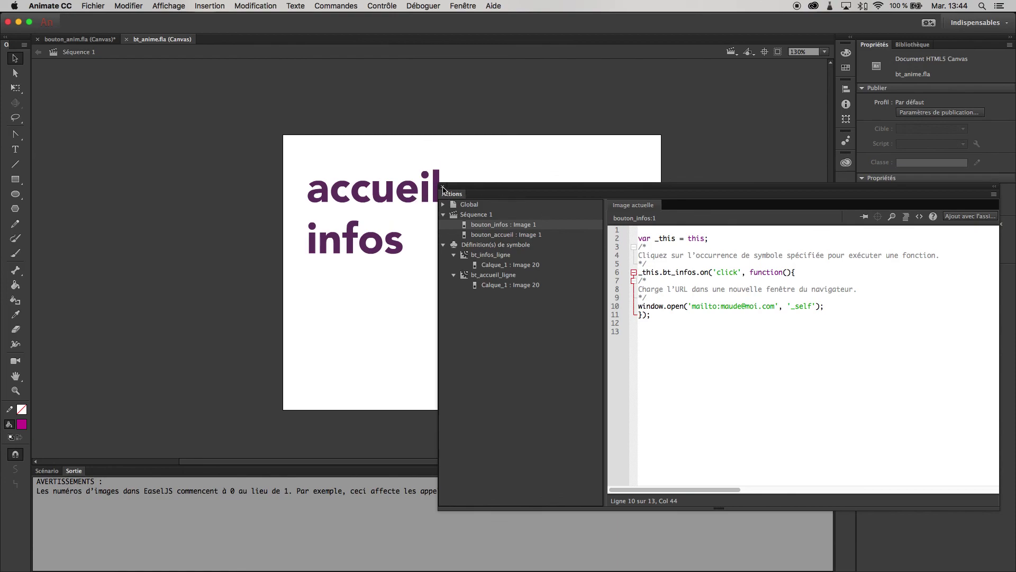
{"action": "left_click", "coordinate": [442, 187]}
{"action": "left_click", "coordinate": [390, 244]}
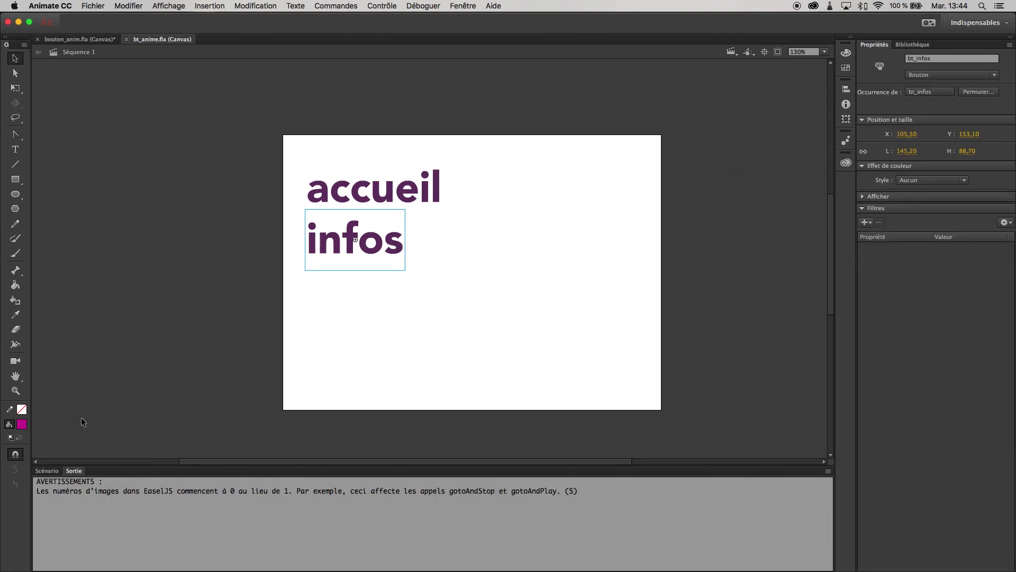
{"action": "left_click", "coordinate": [46, 472]}
{"action": "left_click", "coordinate": [152, 352]}
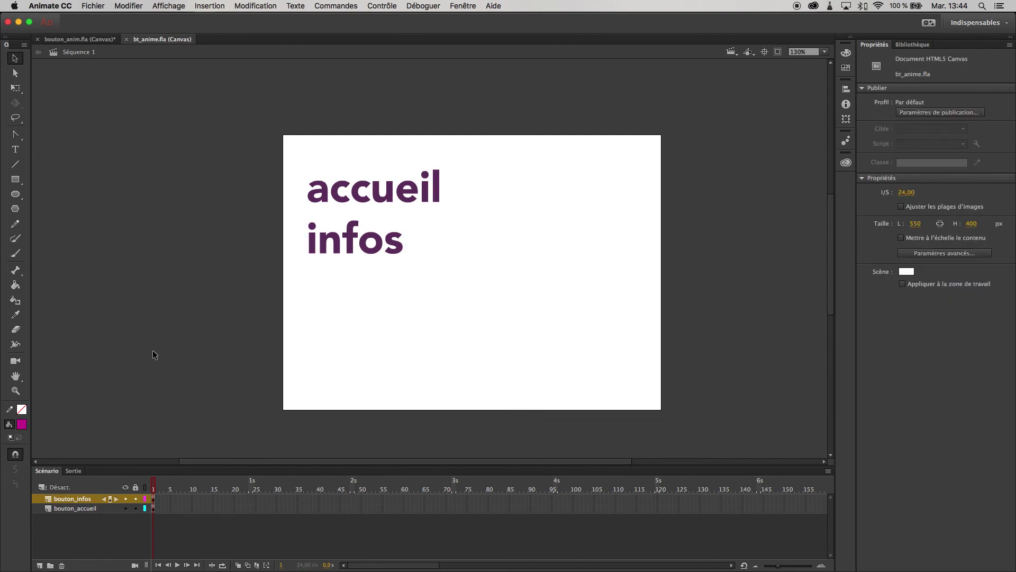